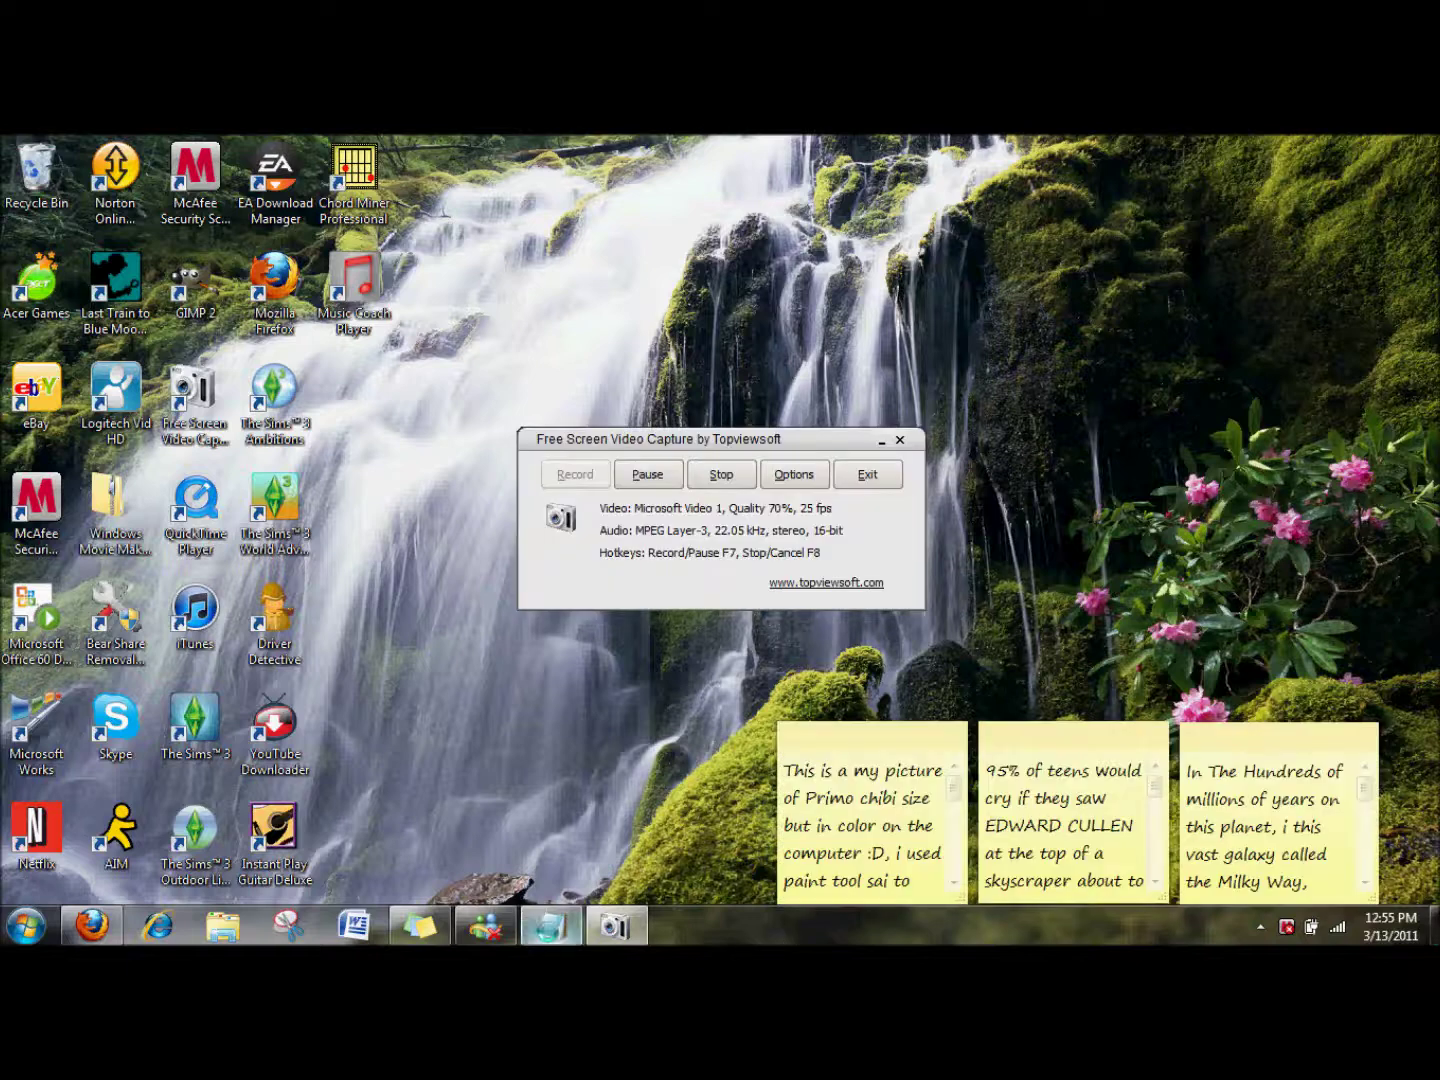
Step: Write a Notepad greeting explaining the video teaches how to do lineart in GIMP
drag(878, 457, 883, 429)
click(885, 411)
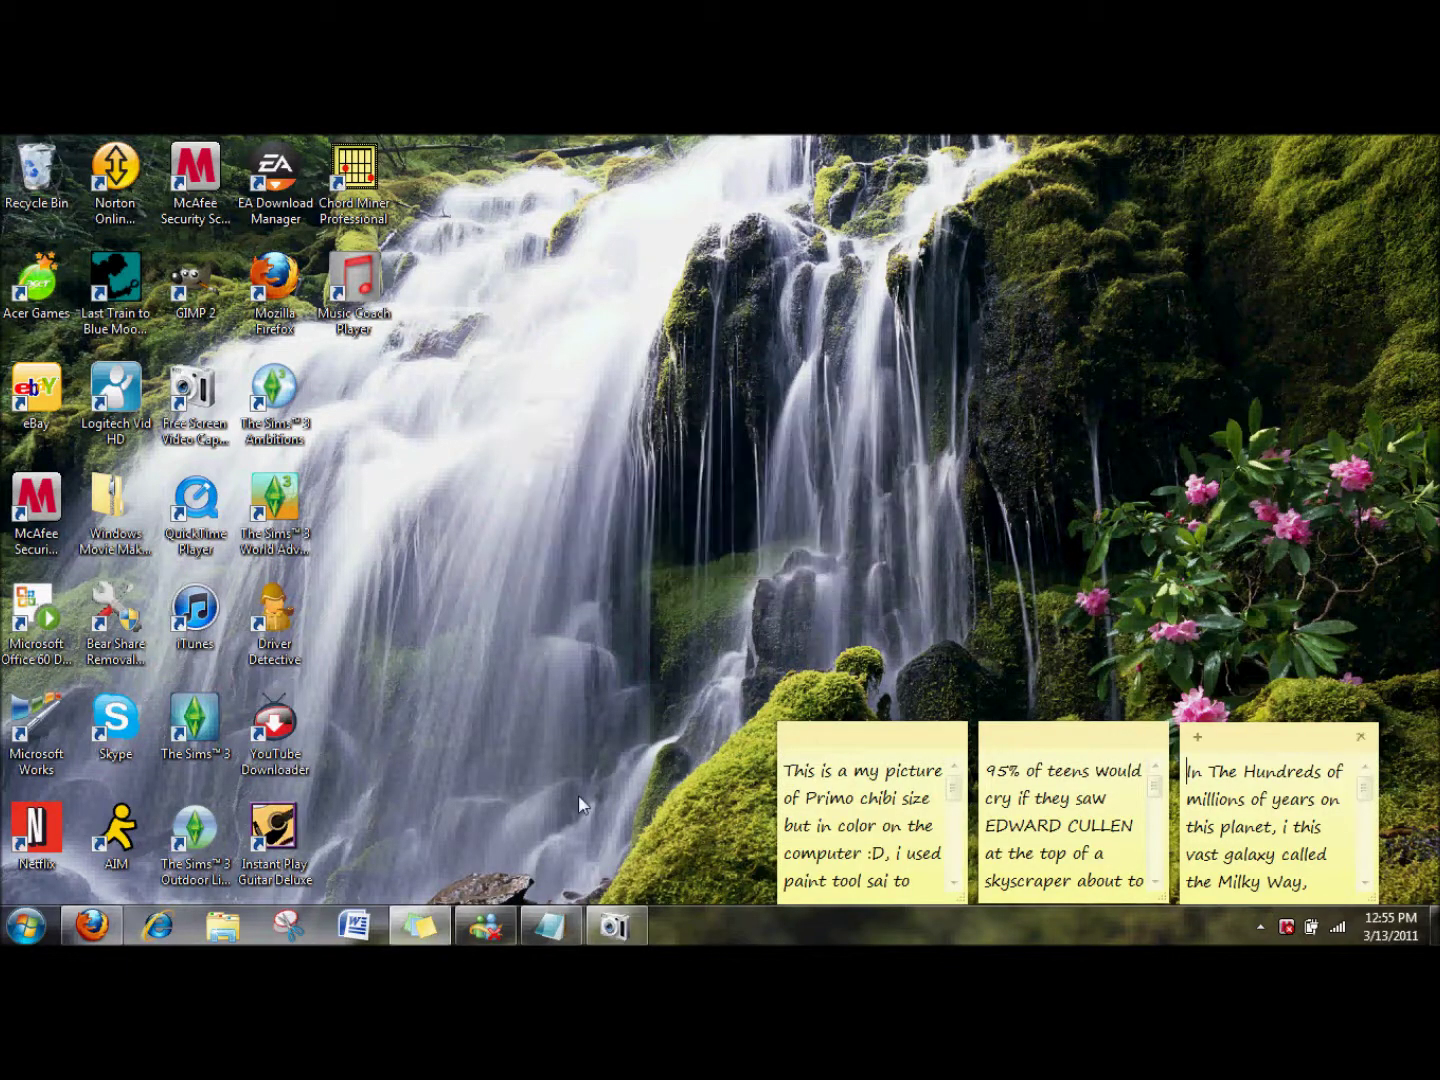
click(550, 925)
text(Hey guys)
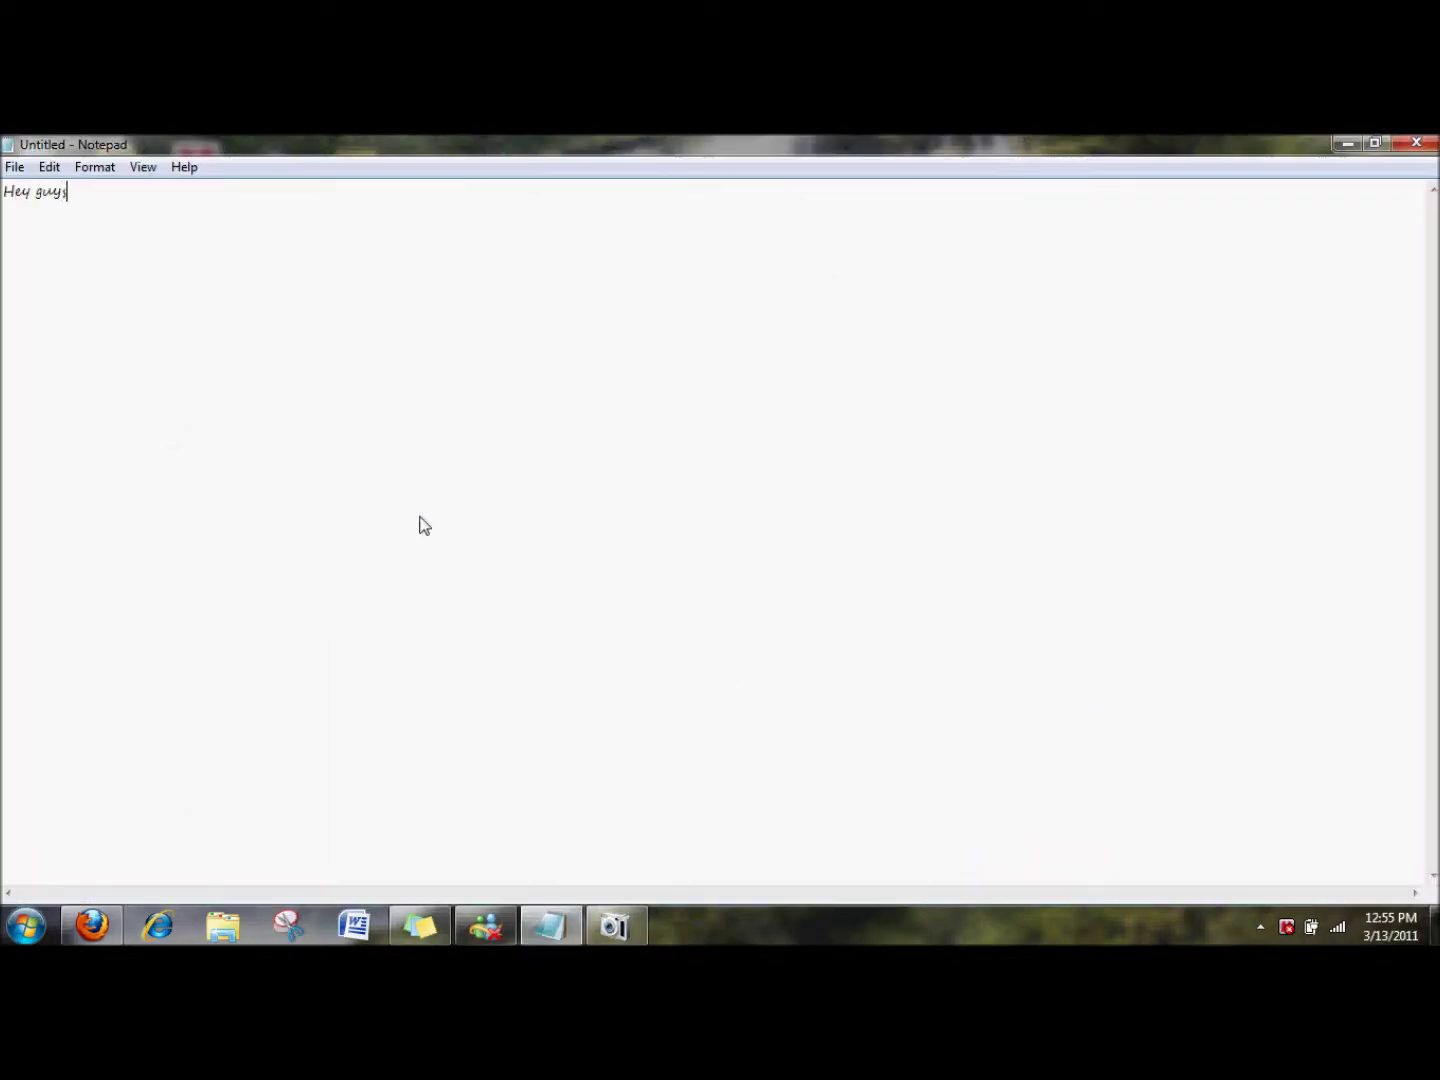
text(! Nin)
key(BackSpace)
key(BackSpace)
key(BackSpace)
text(eene)
text( Here! I )
text(just wanted to make a video that teaches you how to do lineart)
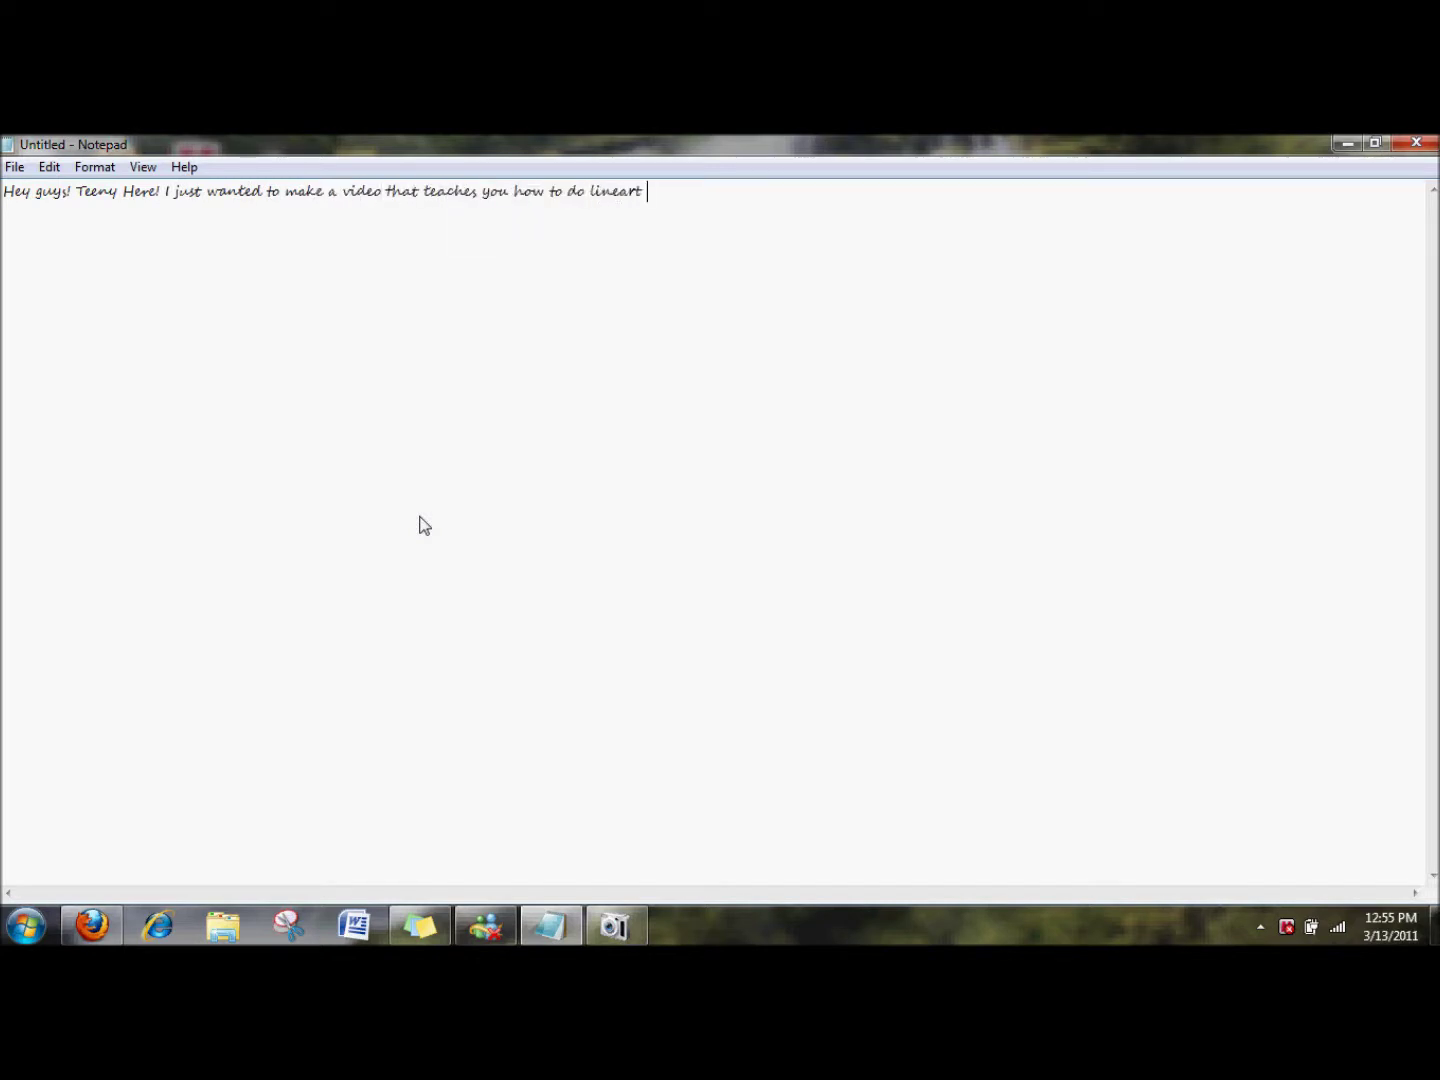
text(GIMP si)
text(nce i could never find one that said )
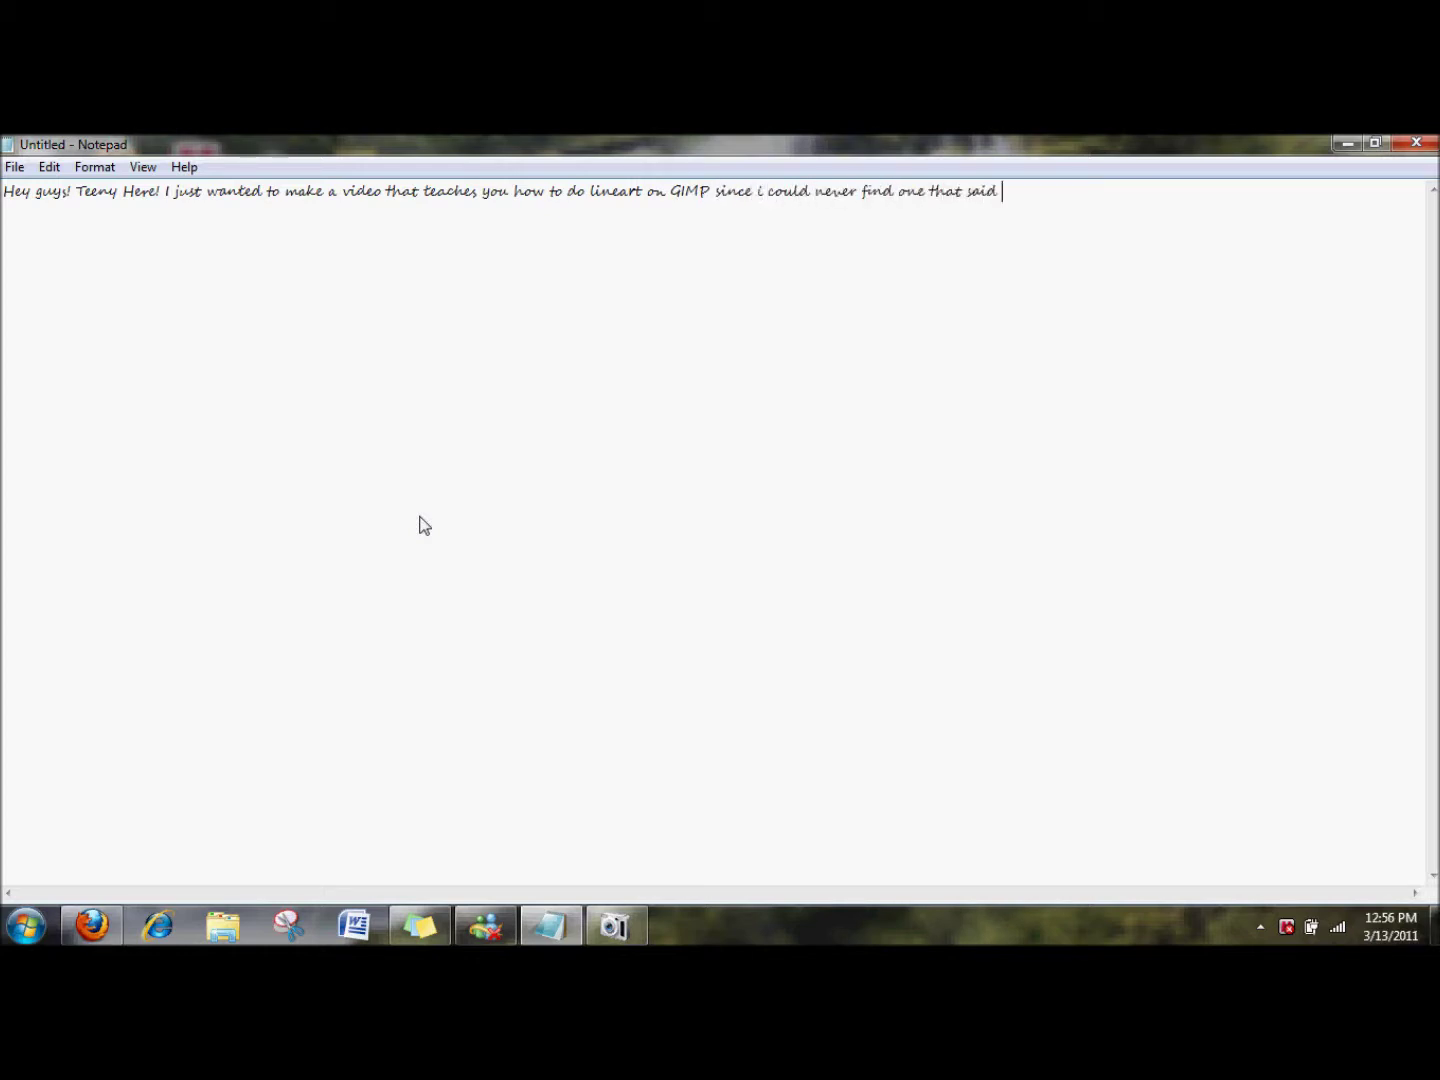
text(how :P)
text( Open )
text(GIMP of)
text(cou)
text(rse xD)
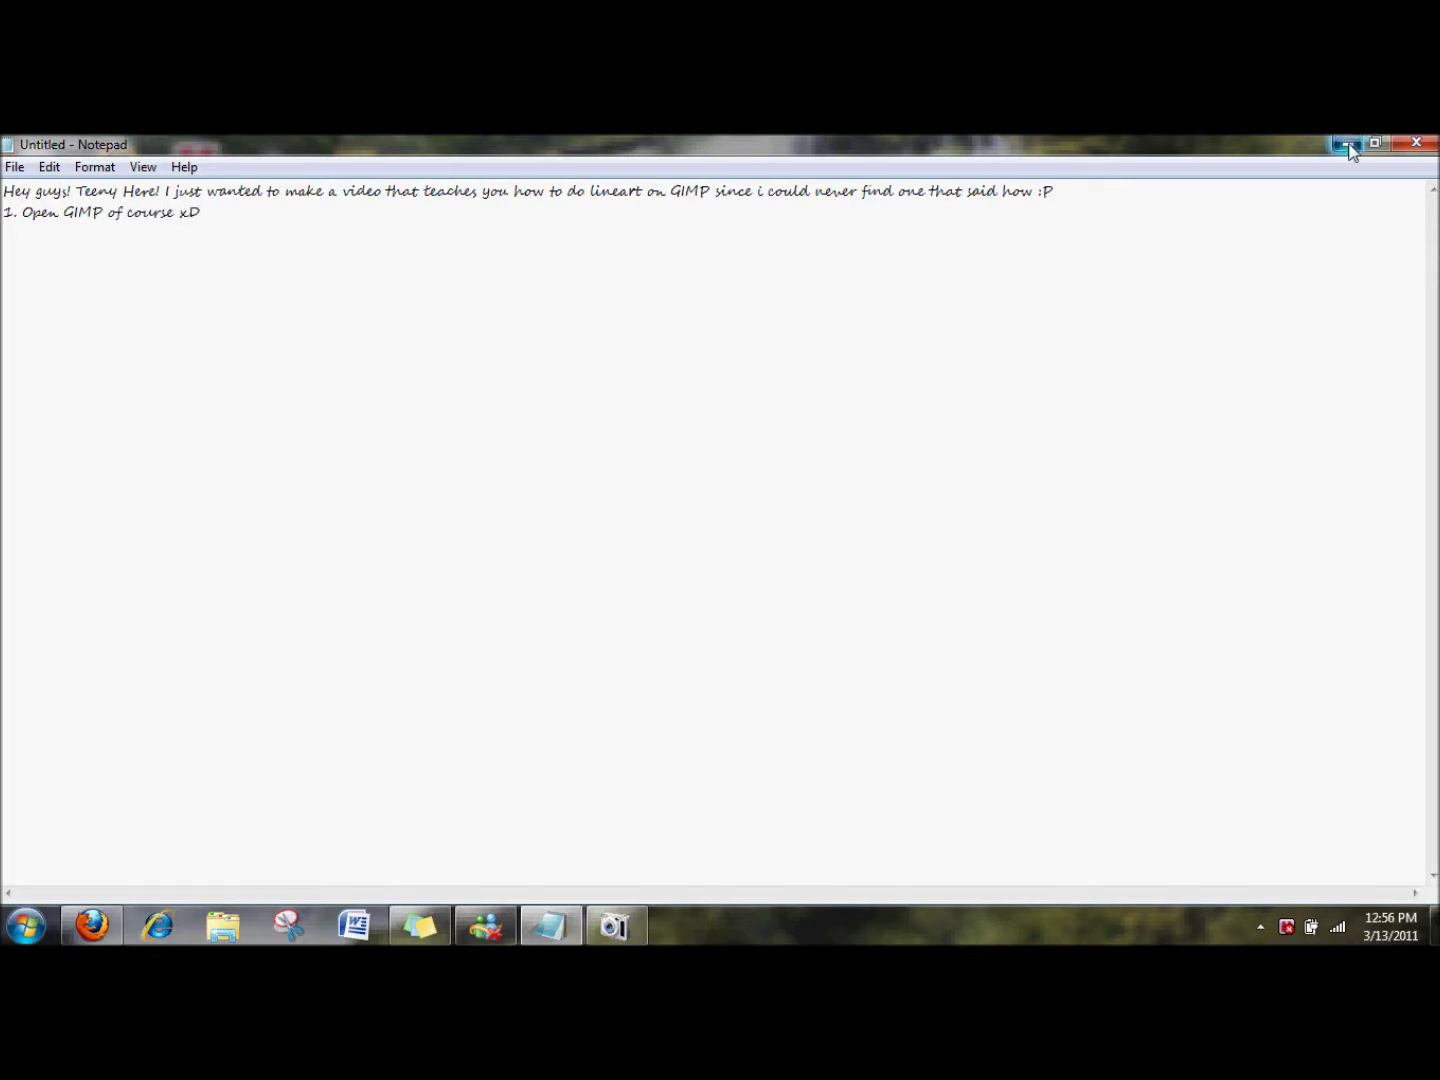
Step: Hide the notes and launch GIMP 2 from its desktop shortcut, nudging the splash up
click(1348, 143)
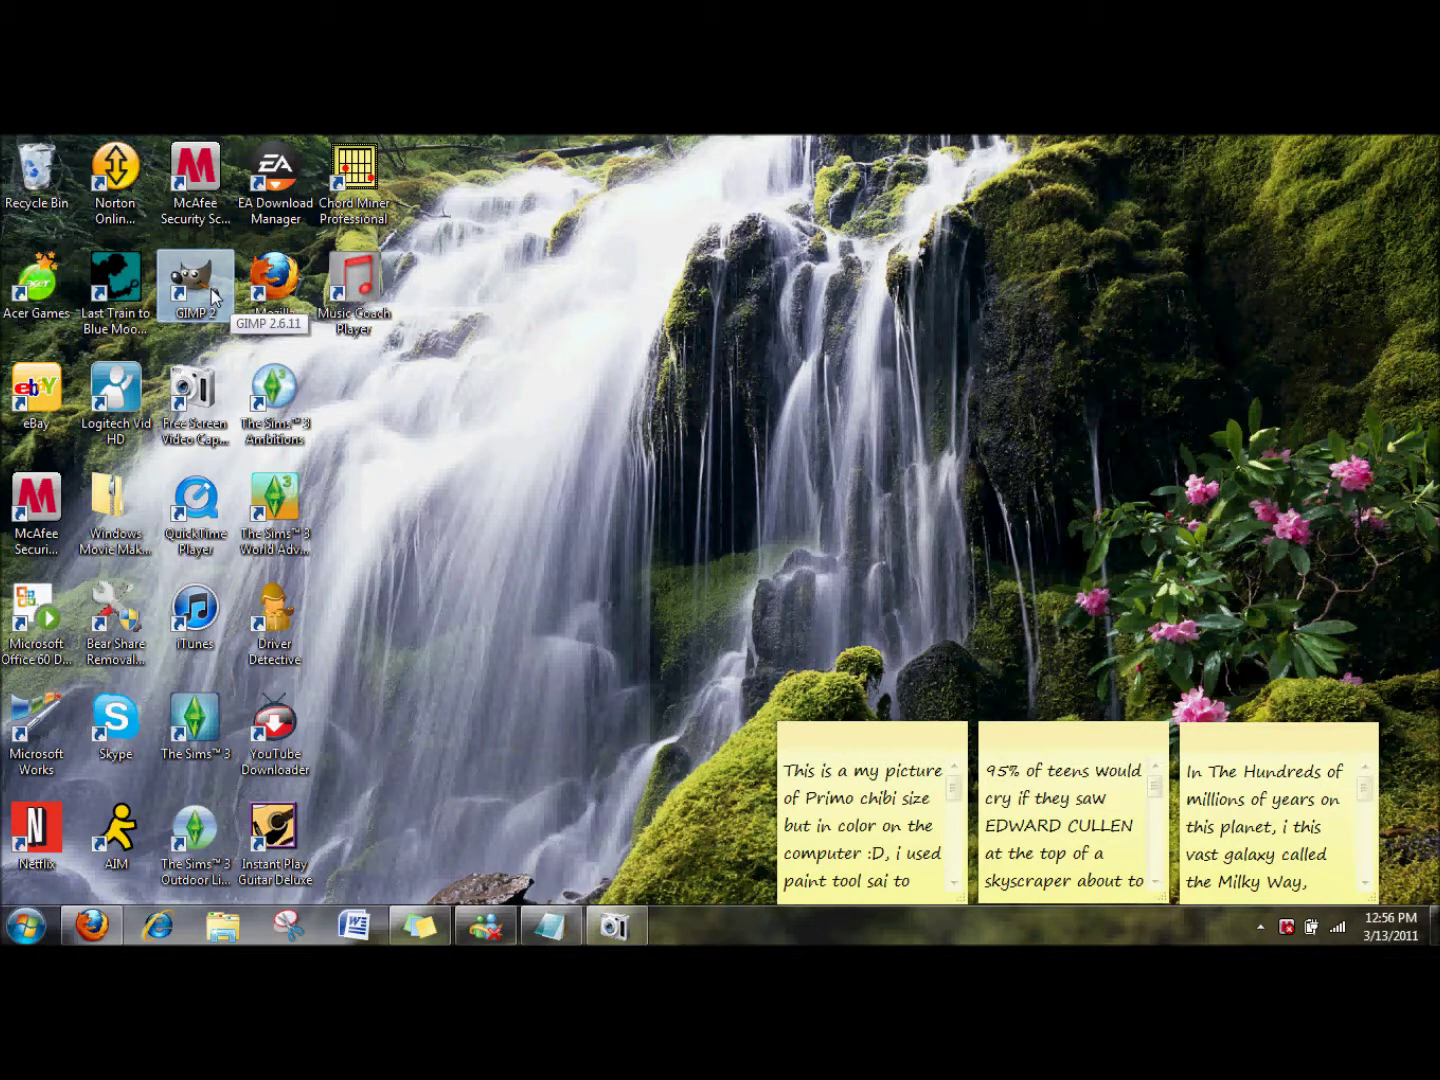
double_click(211, 288)
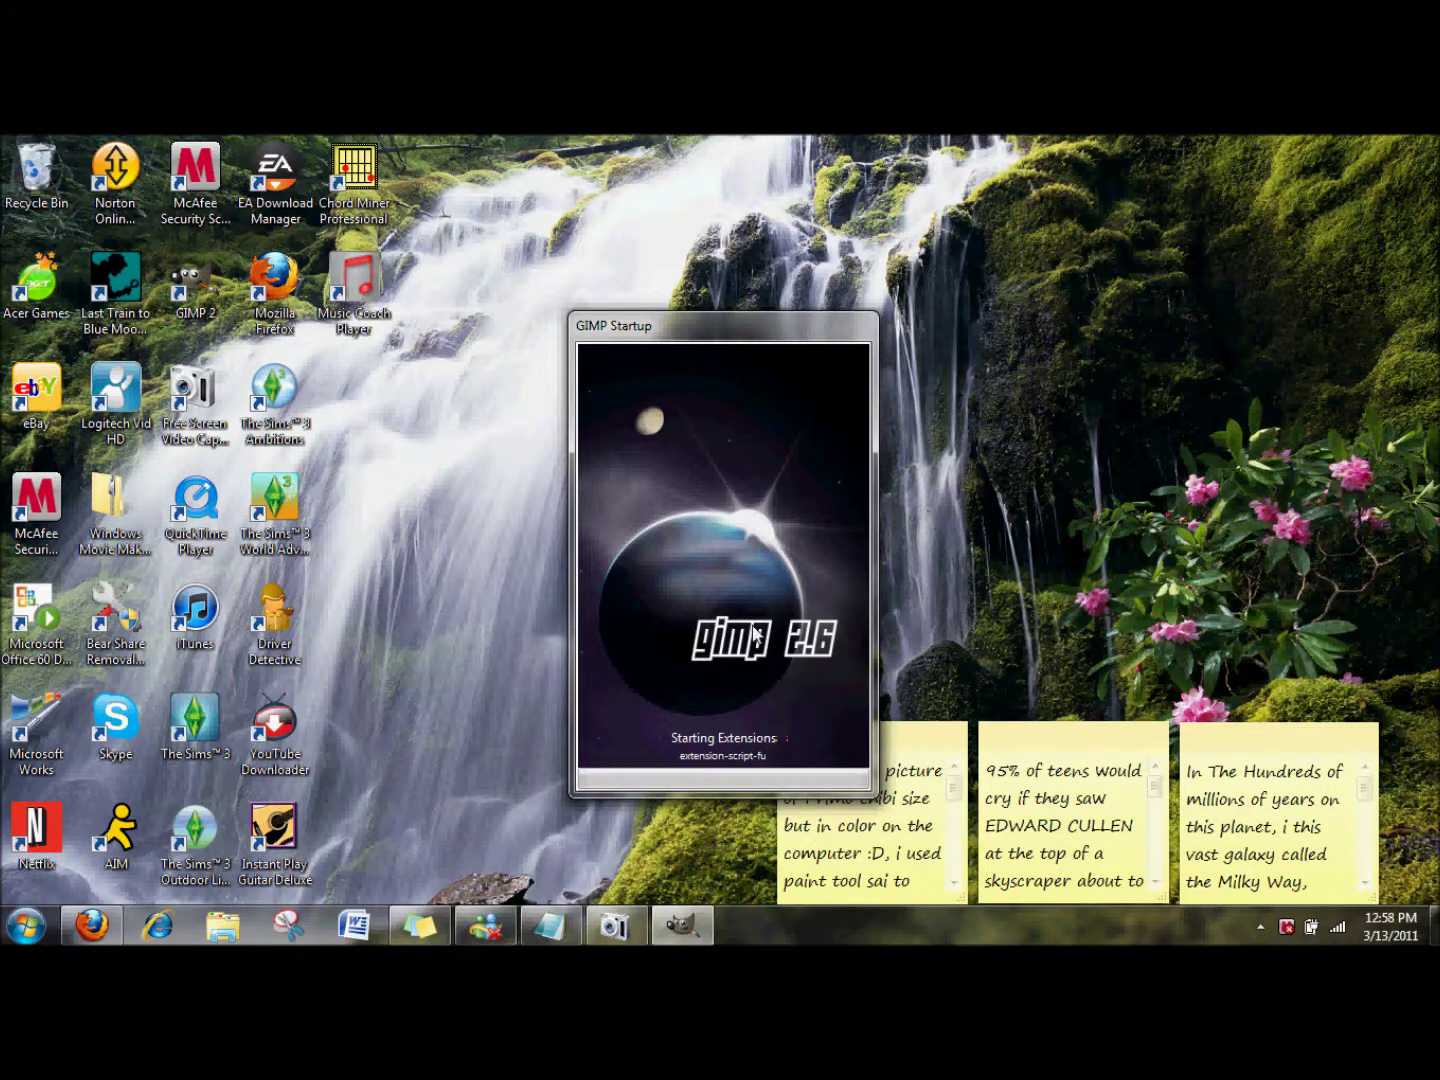
drag(781, 313, 779, 268)
Step: Add the note 'Mines taking forever to open xP', then minimize Notepad to reveal GIMP
click(550, 926)
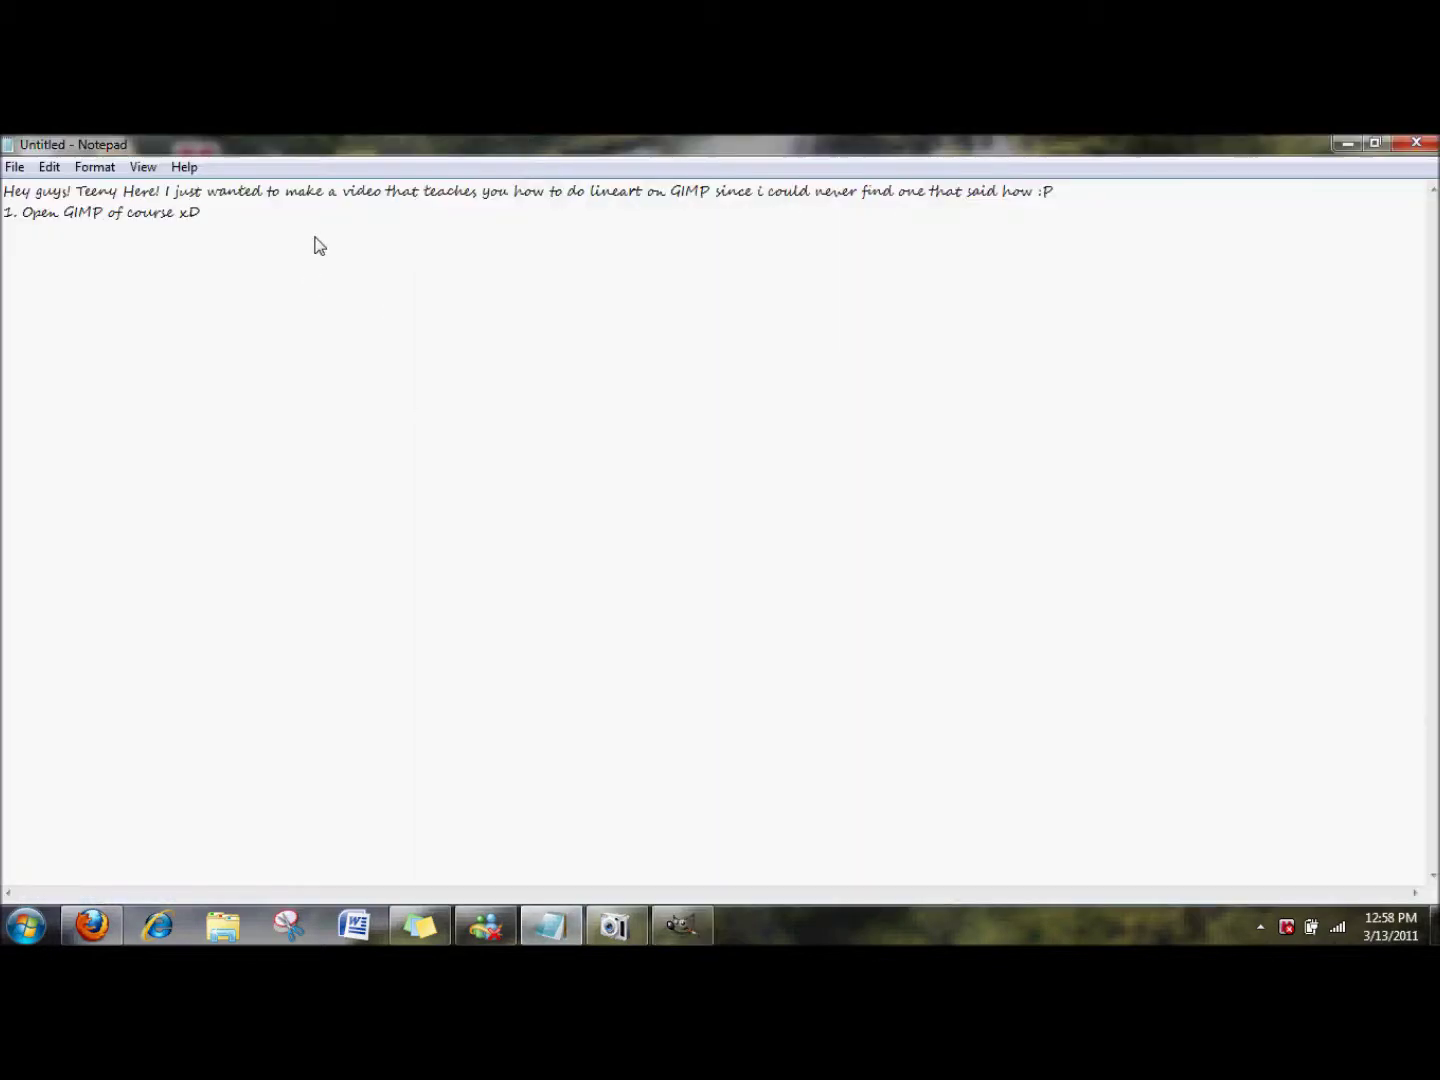
text(Mines taking forever to ppen xP)
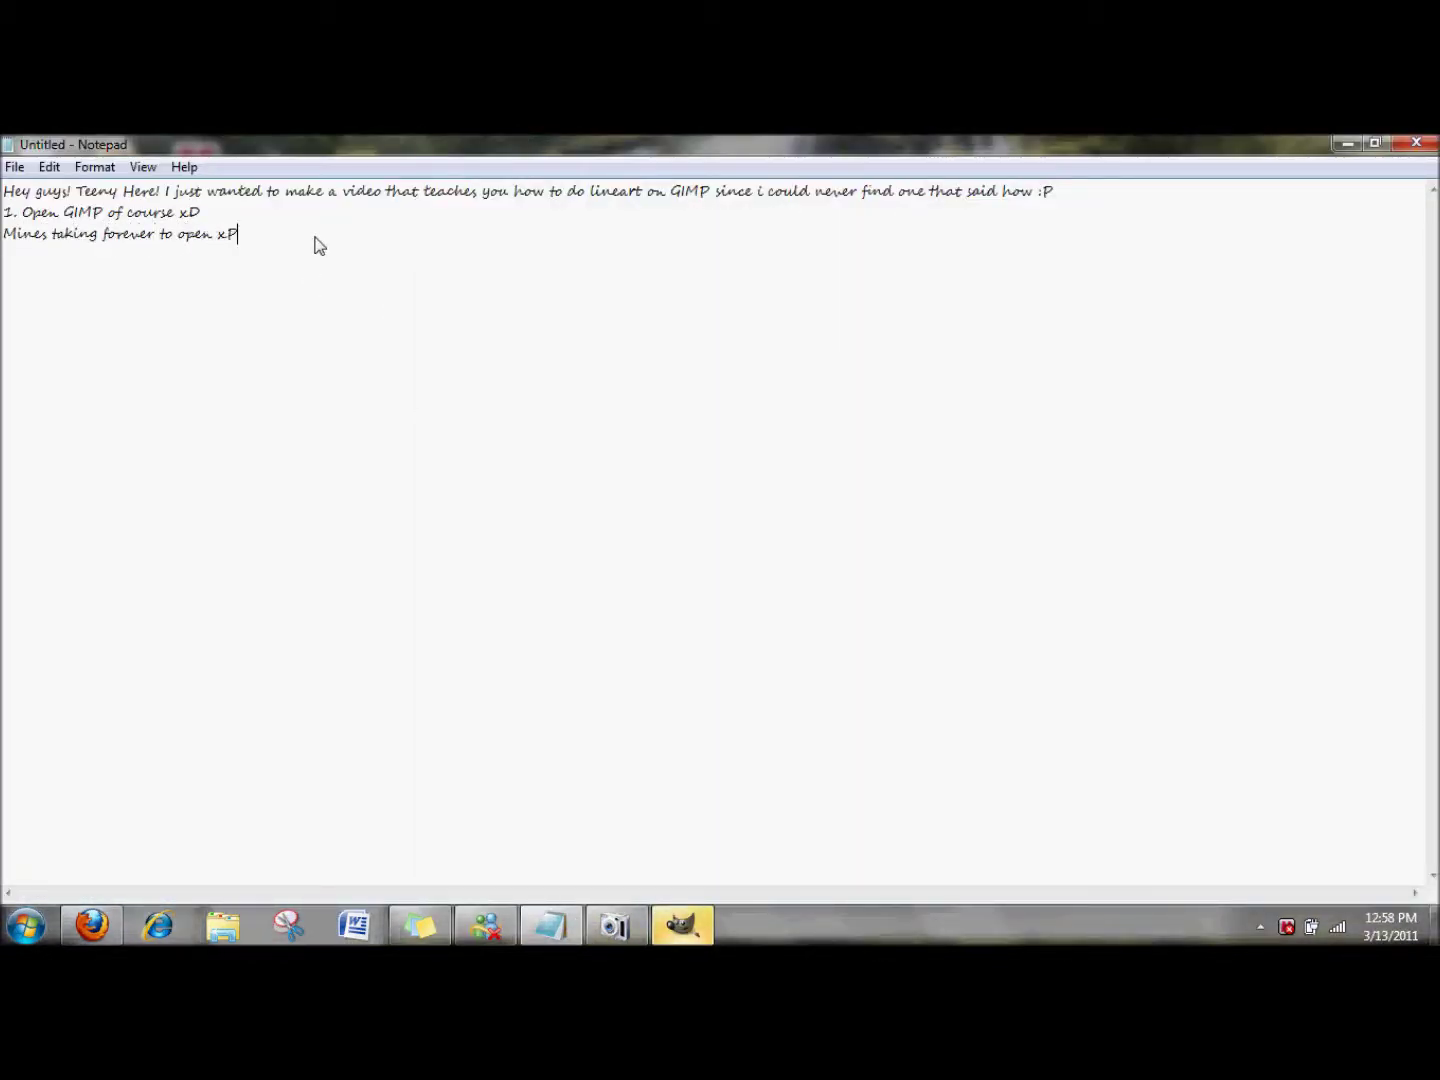
click(698, 938)
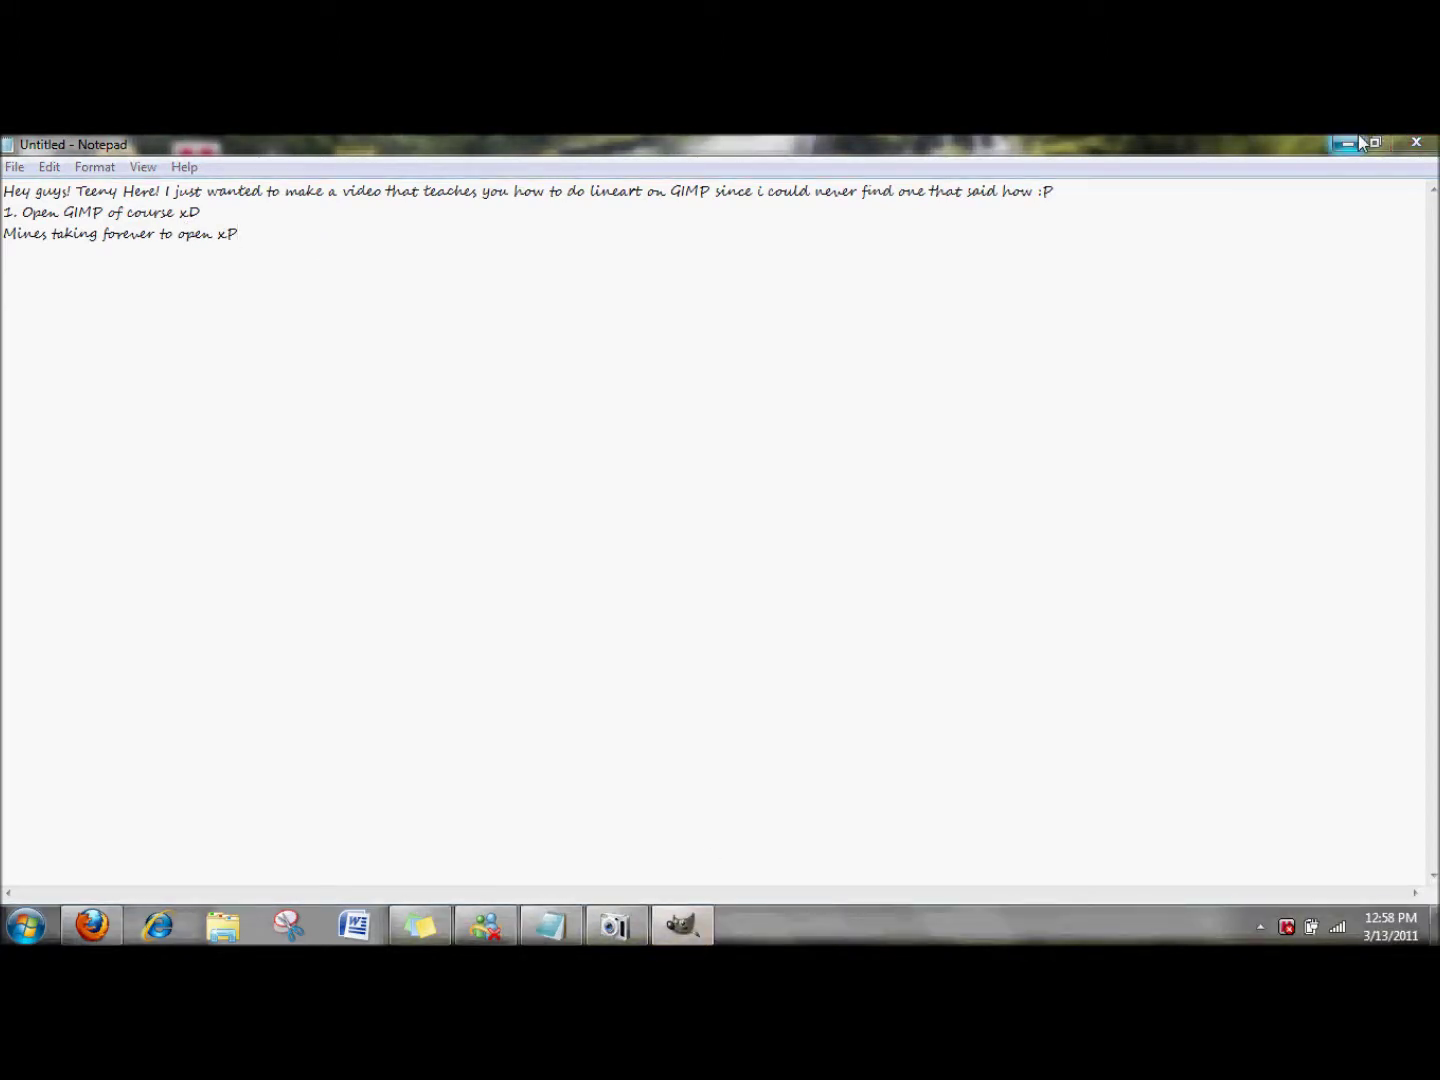
click(930, 236)
text(2.)
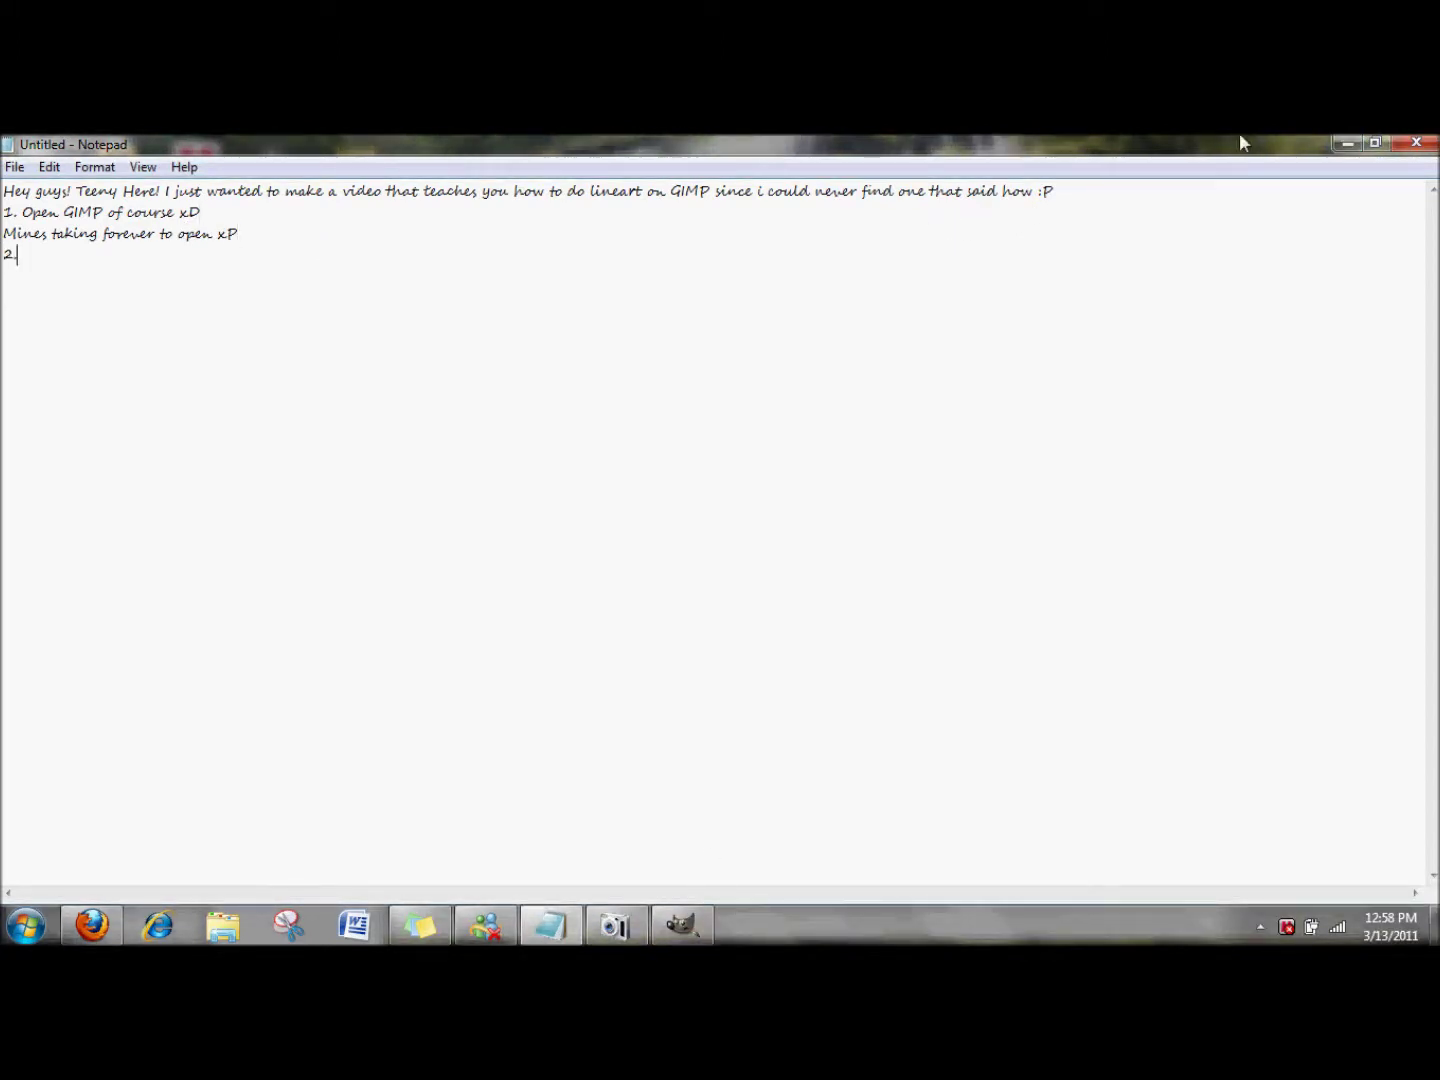
click(1346, 143)
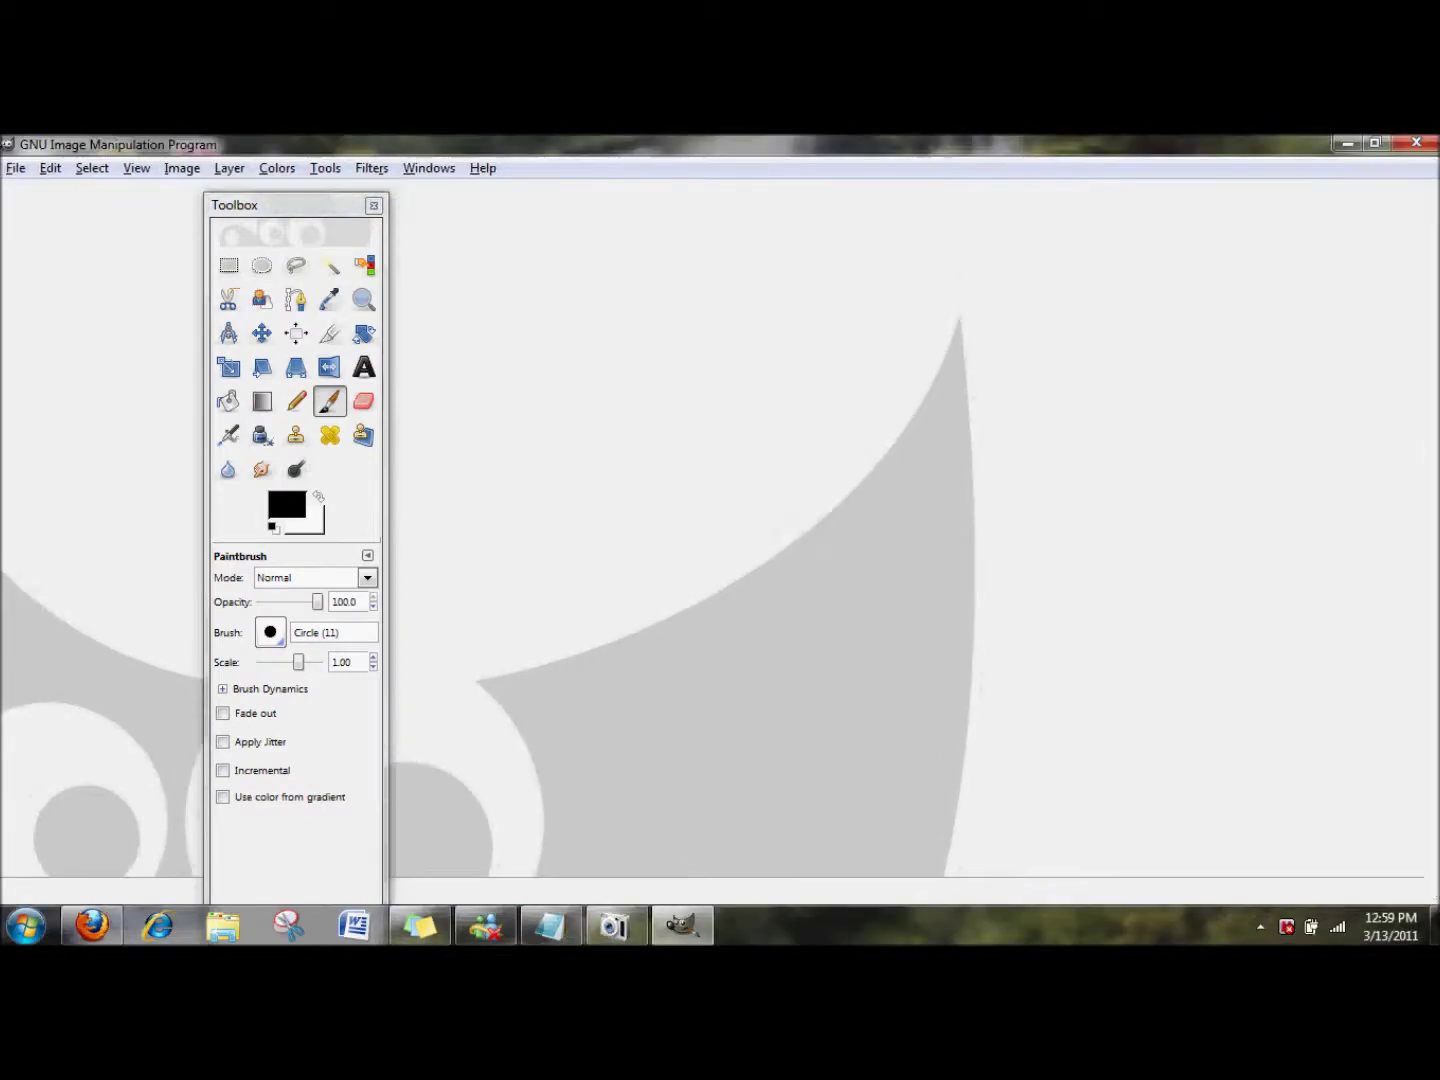
Step: Maximize GIMP, move the toolbox, and note step 2 'Open the picture you want to make into lineart'
click(1389, 170)
mouse_move(271, 208)
mouse_down()
mouse_move(271, 158)
mouse_move(530, 157)
mouse_up()
click(550, 926)
text(2.Open the picture you want to make)
key(Return)
text(3.)
click(446, 259)
text(into lineart)
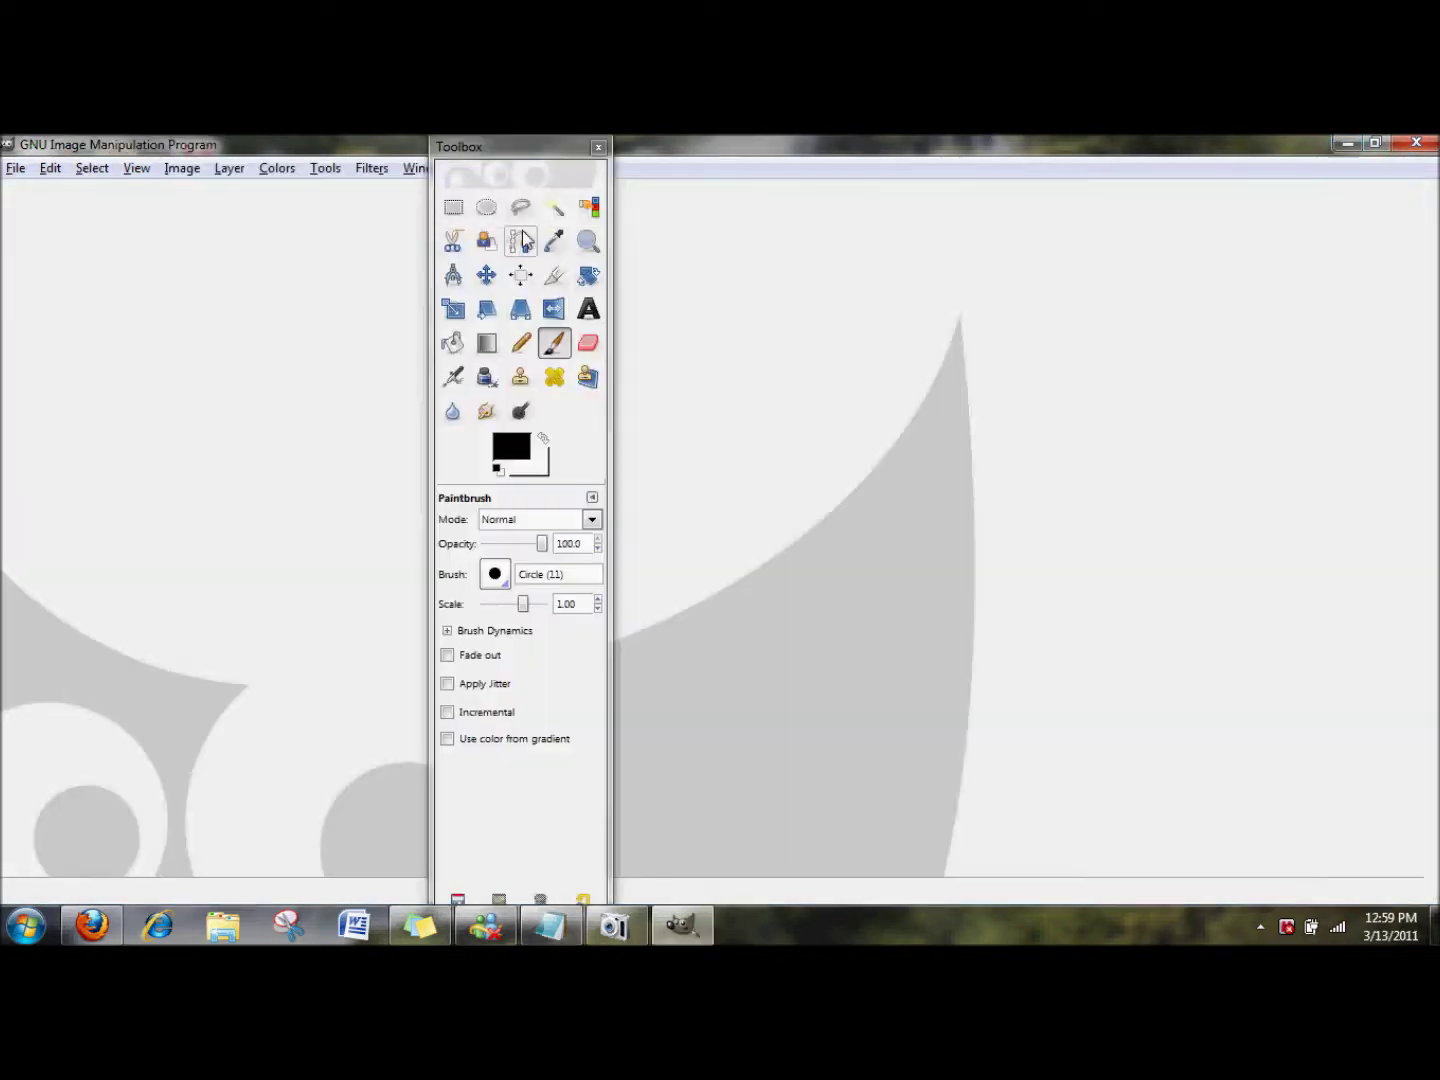
Step: Reposition the toolbox, browse the Layer menu, and bring up the Layers dialog with Ctrl+L
drag(500, 146, 525, 181)
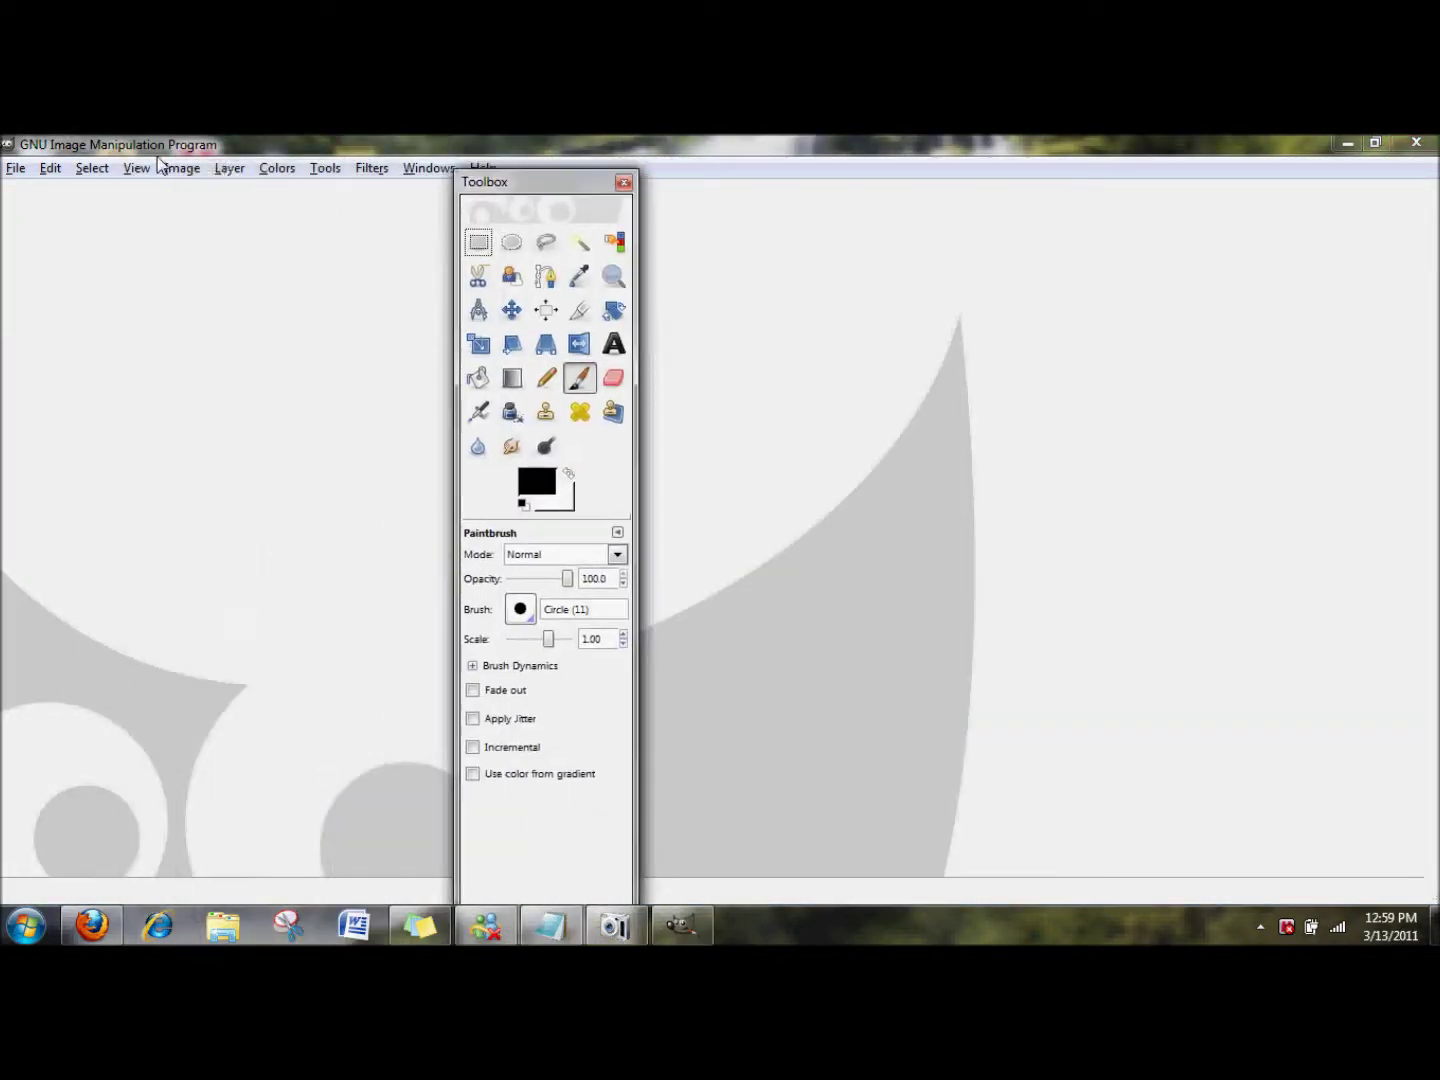
click(229, 168)
click(645, 376)
key(ctrl+l)
Step: Move the Layers dialog to the top right and open Anime/Vongola Tenth Chibi.jpg
mouse_move(616, 233)
mouse_down()
mouse_move(1298, 180)
mouse_move(1305, 149)
mouse_up()
click(15, 168)
click(58, 238)
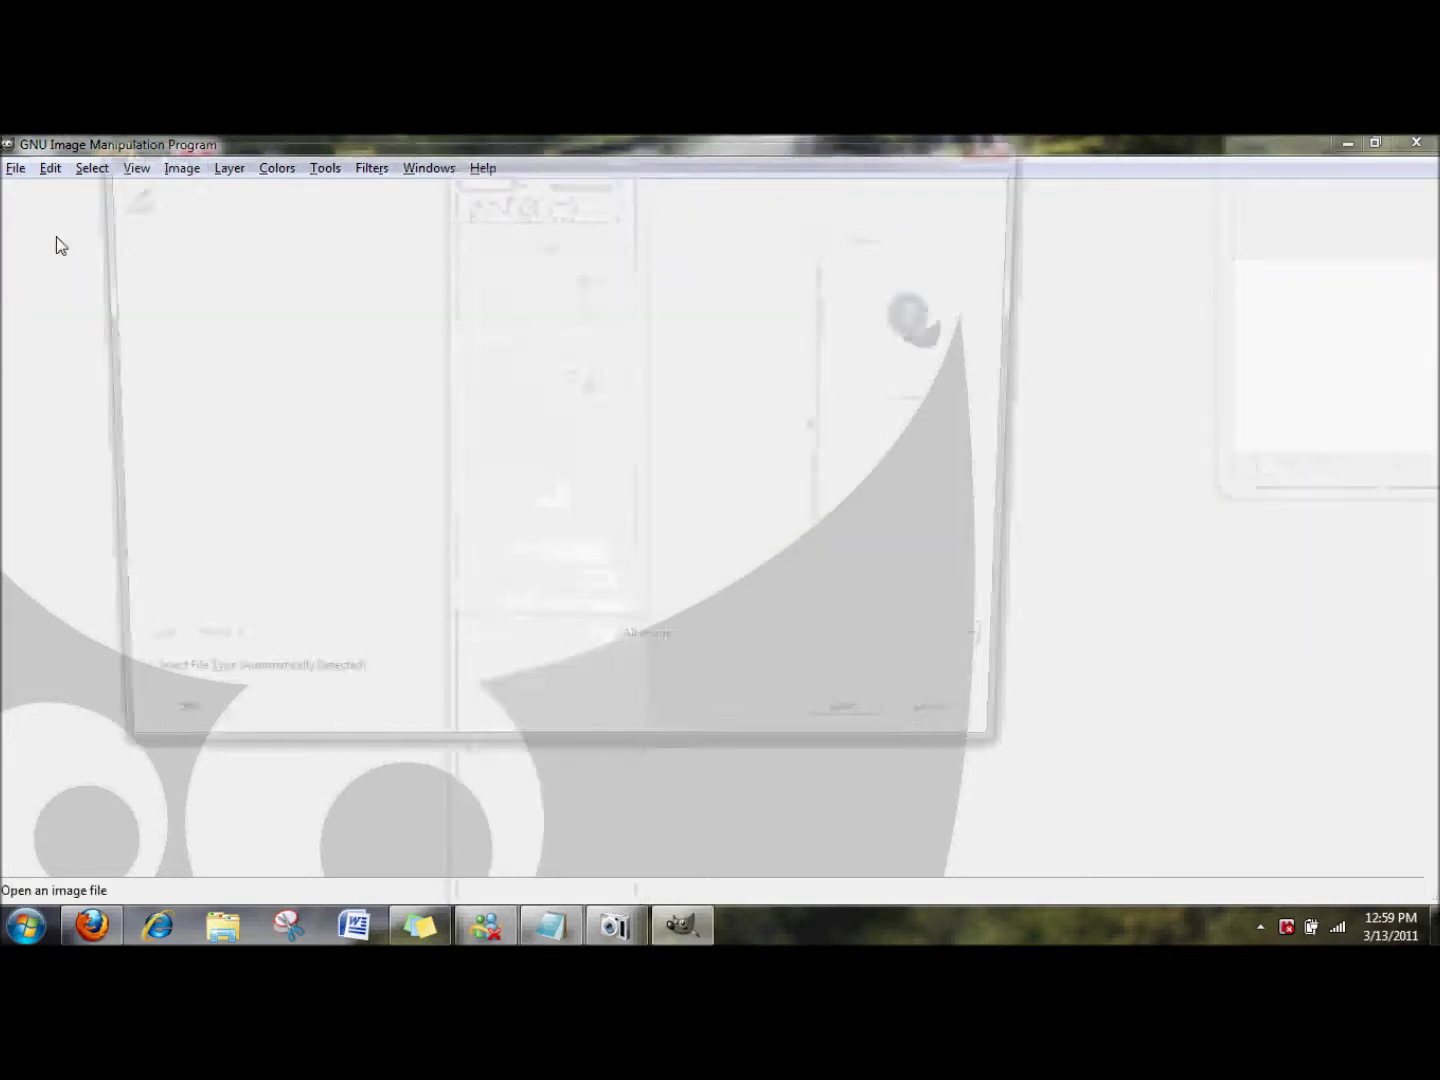
mouse_move(826, 354)
mouse_down()
mouse_move(835, 485)
mouse_move(838, 464)
mouse_up()
scroll(838, 464, up, 1)
double_click(358, 374)
drag(830, 258, 830, 574)
click(370, 555)
click(859, 740)
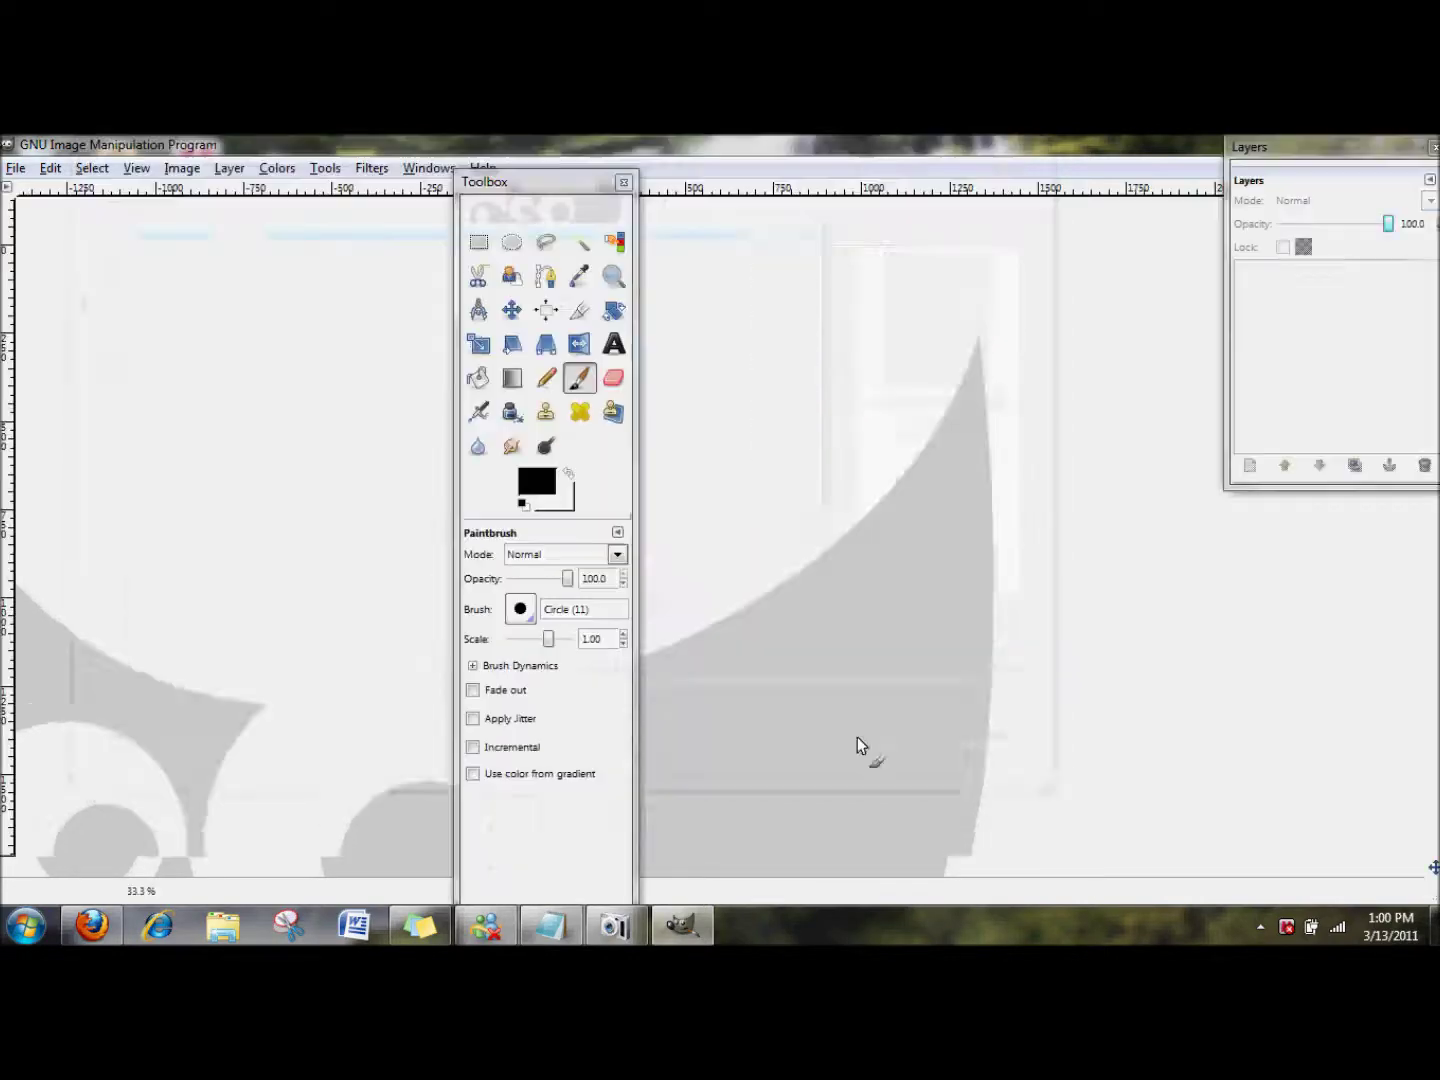
Step: View the sketch at 100% on the hair with the toolbox at the left screen edge
mouse_move(580, 173)
mouse_down()
mouse_move(218, 212)
mouse_move(417, 139)
mouse_up()
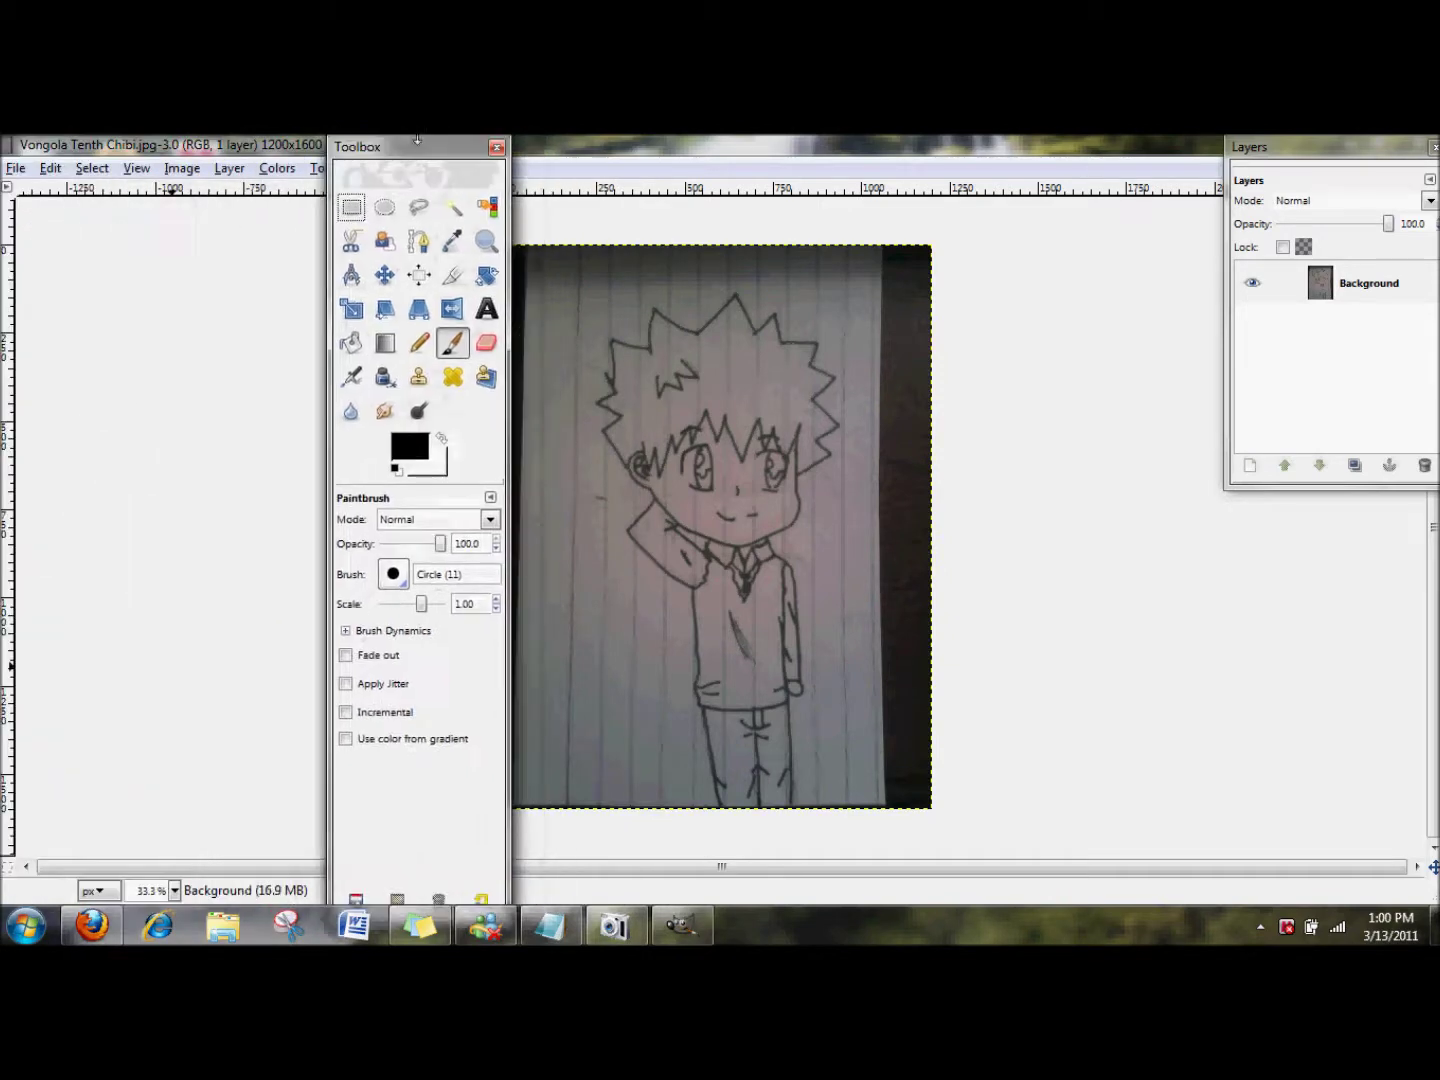
click(175, 889)
click(168, 751)
drag(460, 141, 128, 141)
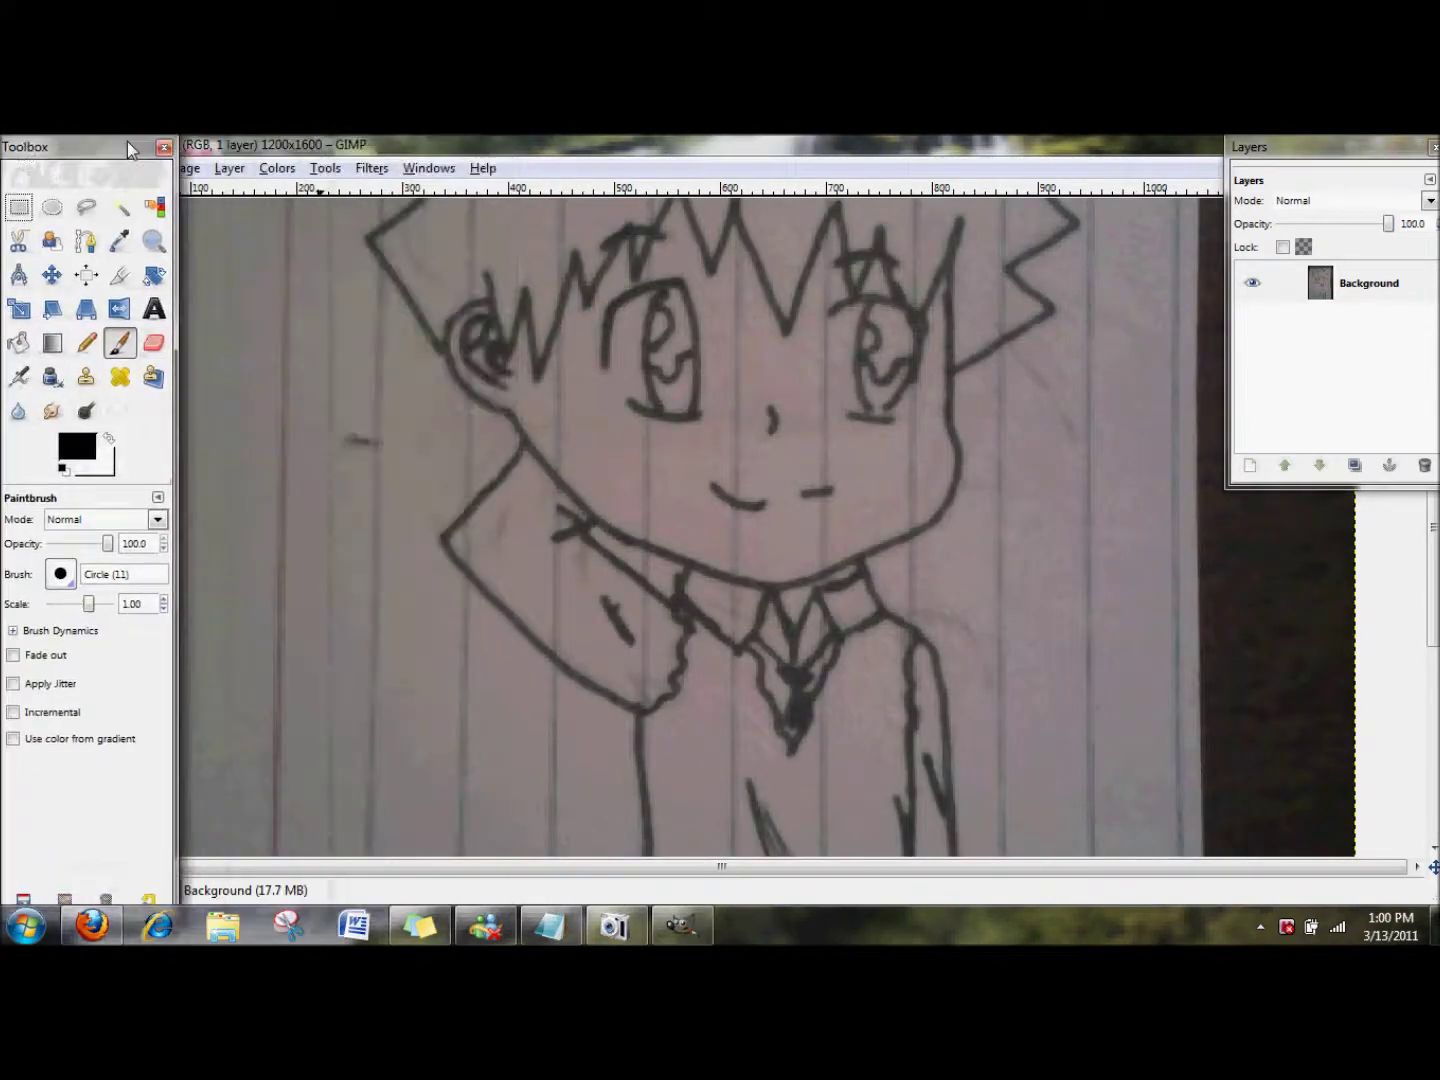
scroll(743, 846, up, 5)
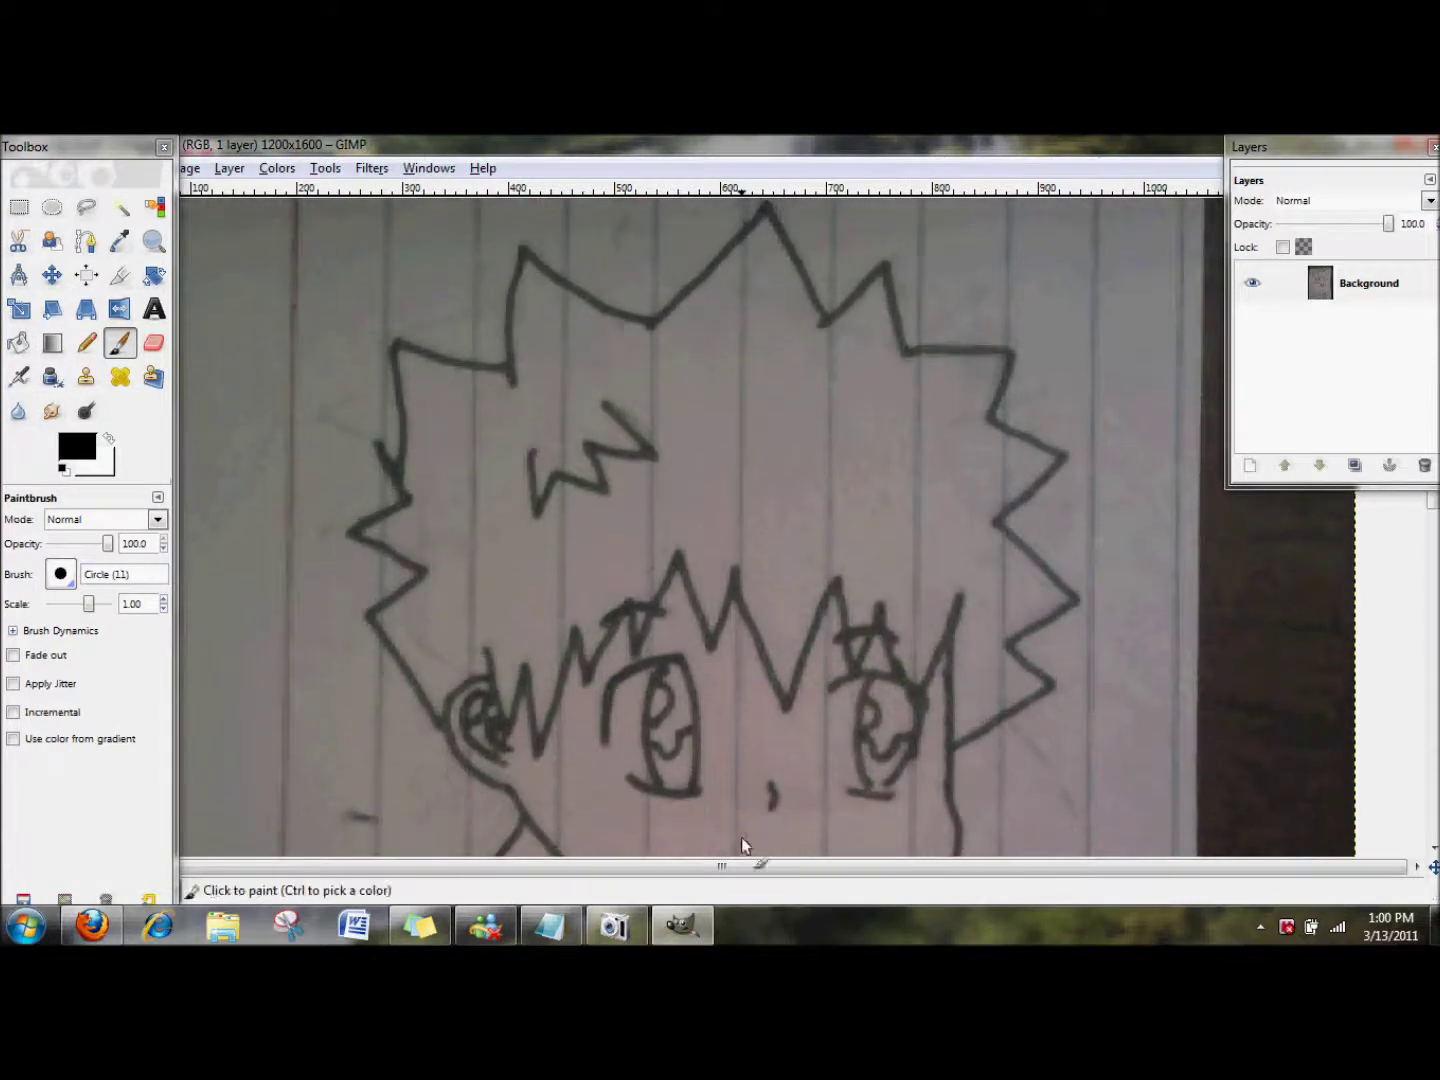
click(550, 925)
Step: Write step 3: after that, bring up the layer box by pressing Ctrl and L together
text(Selec)
key(BackSpace)
key(BackSpace)
key(BackSpace)
text(fter you)
text( put)
key(BackSpace)
key(BackSpace)
key(BackSpace)
text(do that you then put)
key(BackSpace)
key(BackSpace)
key(BackSpace)
text(bring up the )
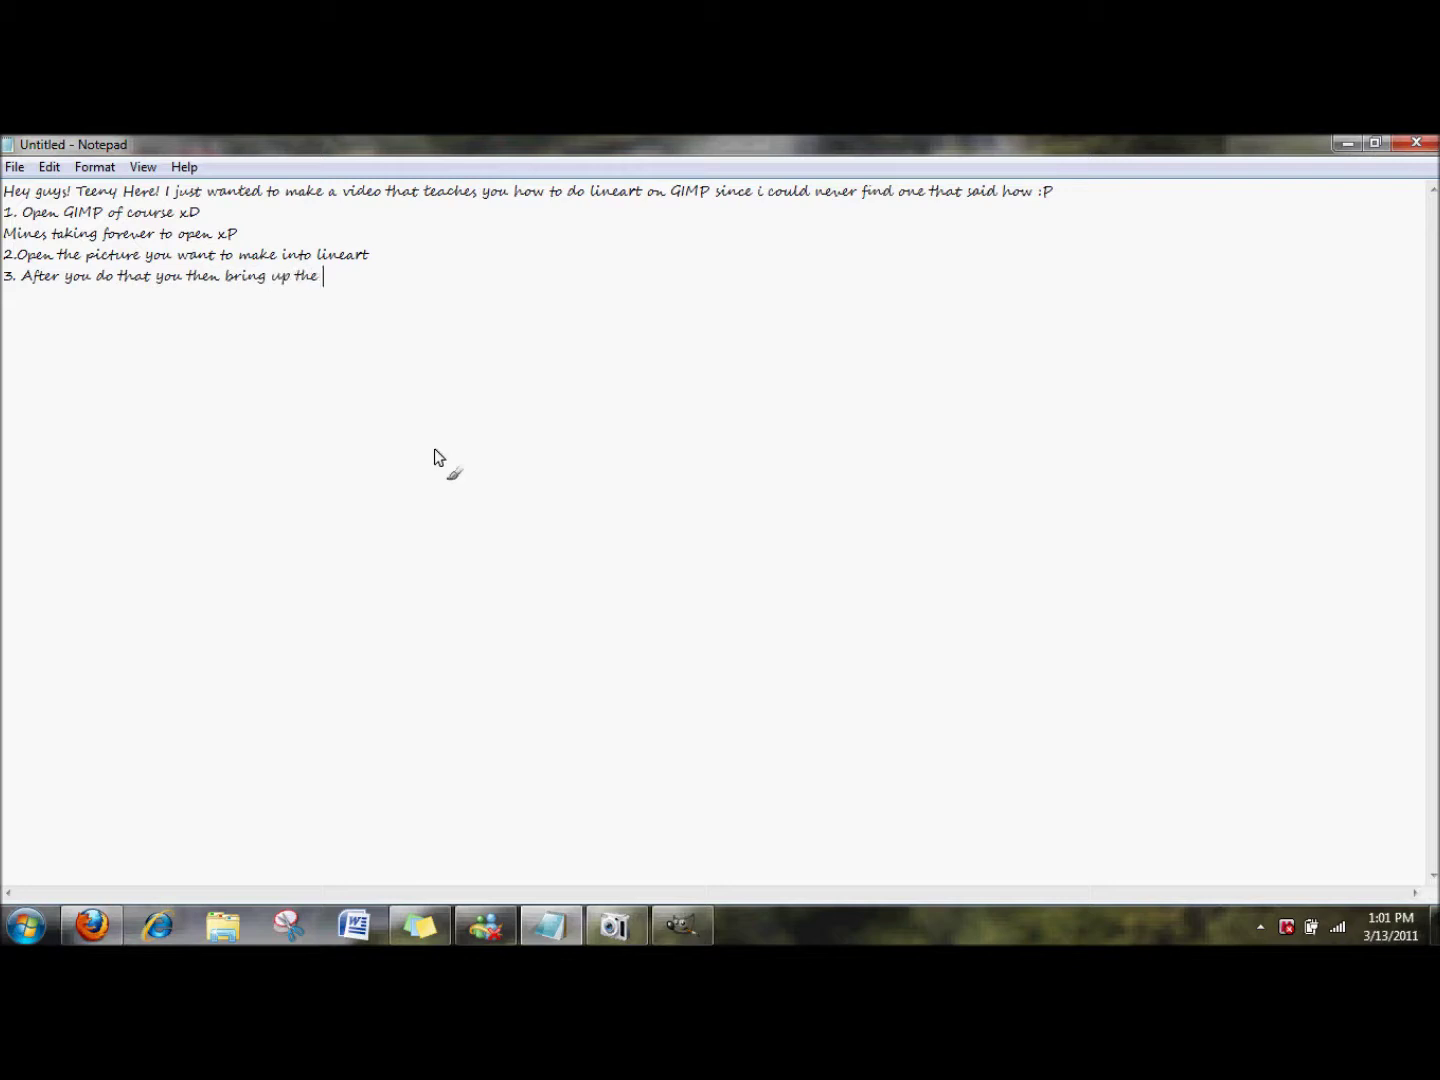
text(er box by clicking )
text(Ctrl)
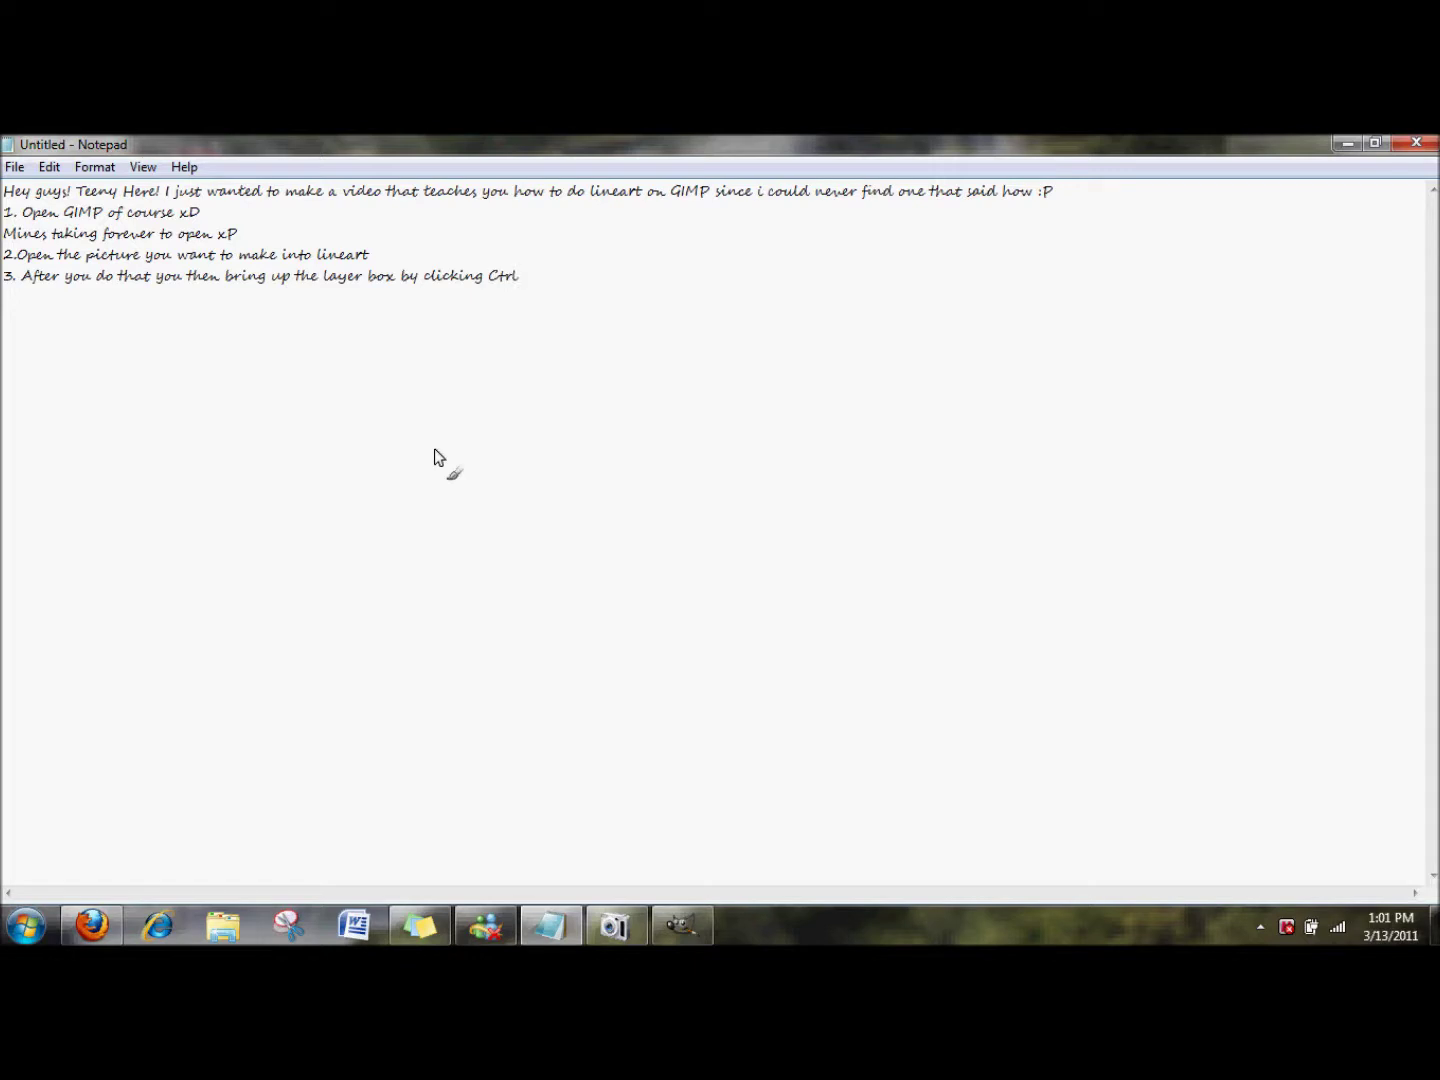
text(and Lat the)
key(BackSpace)
key(BackSpace)
key(BackSpace)
text(e same tim)
Step: Write step 4: make a new layer and name it Lineart
key(Return)
text(4.)
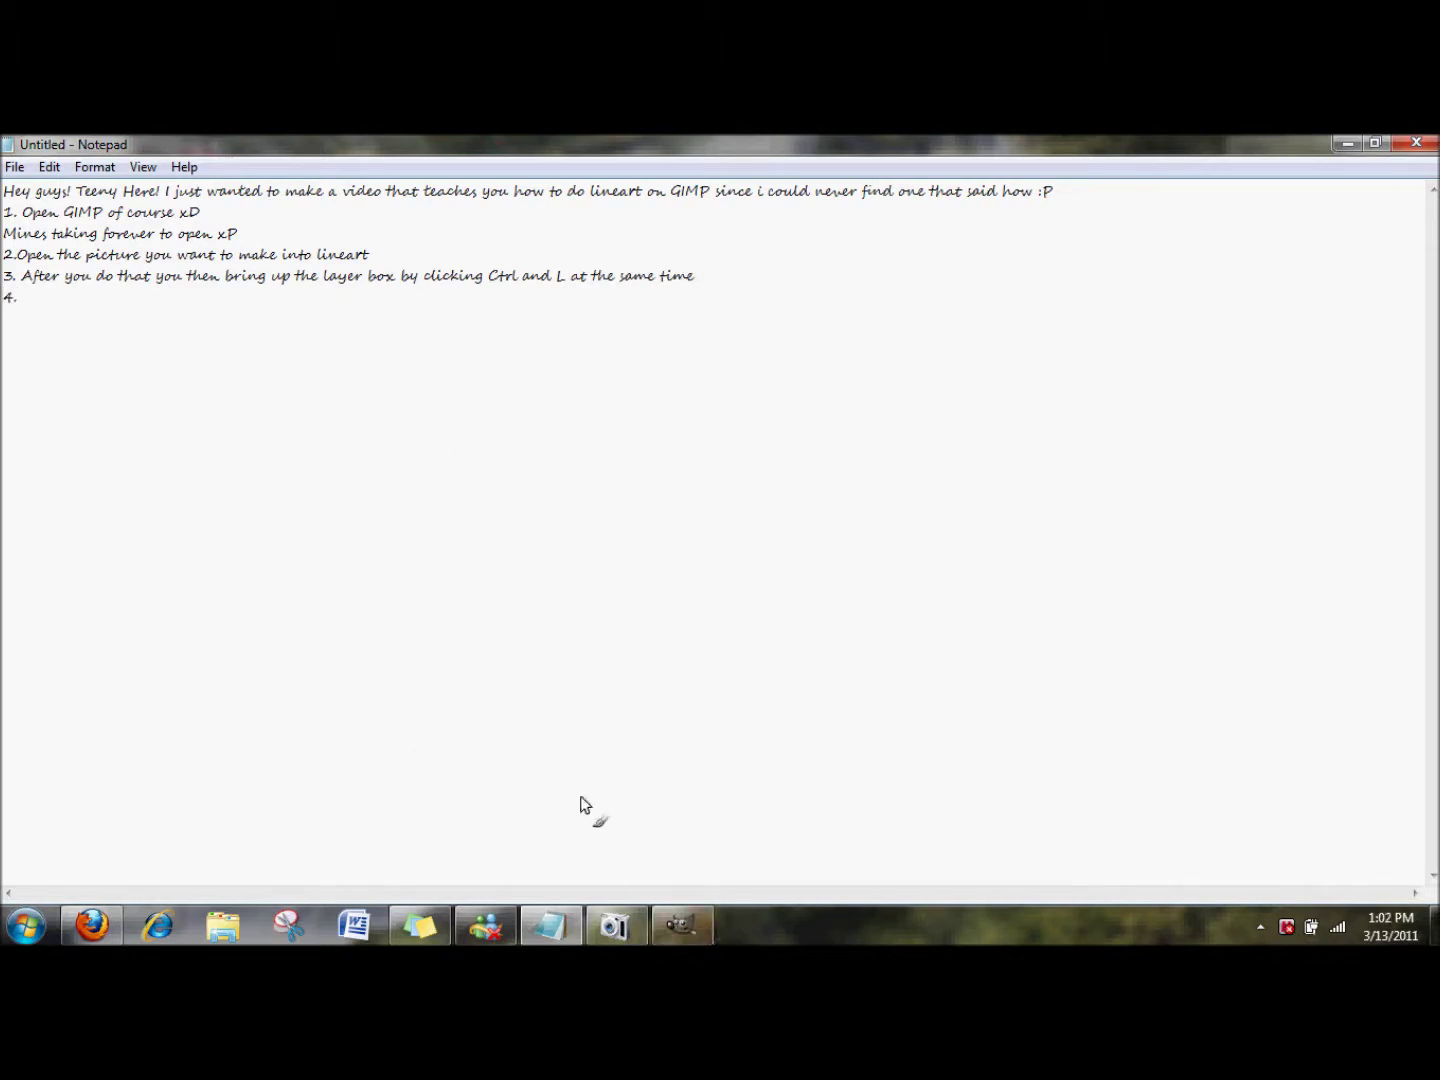
text(Then you make a new )
text( andname it)
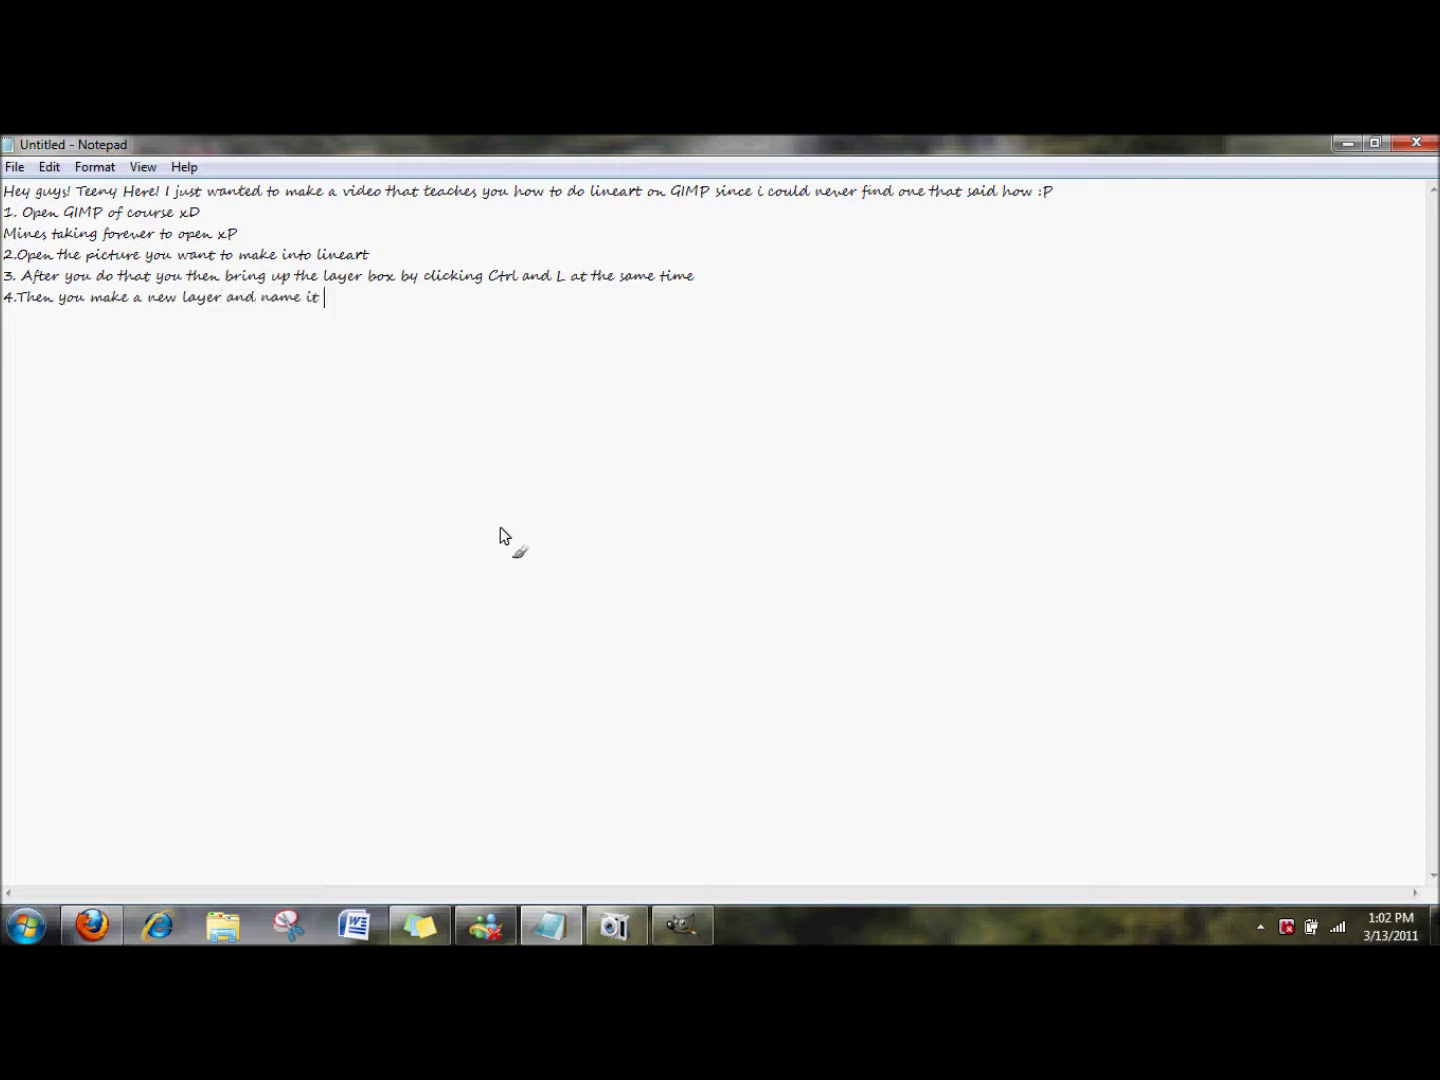
text(eart)
key(BackSpace)
key(BackSpace)
text((you dont really have to lay)
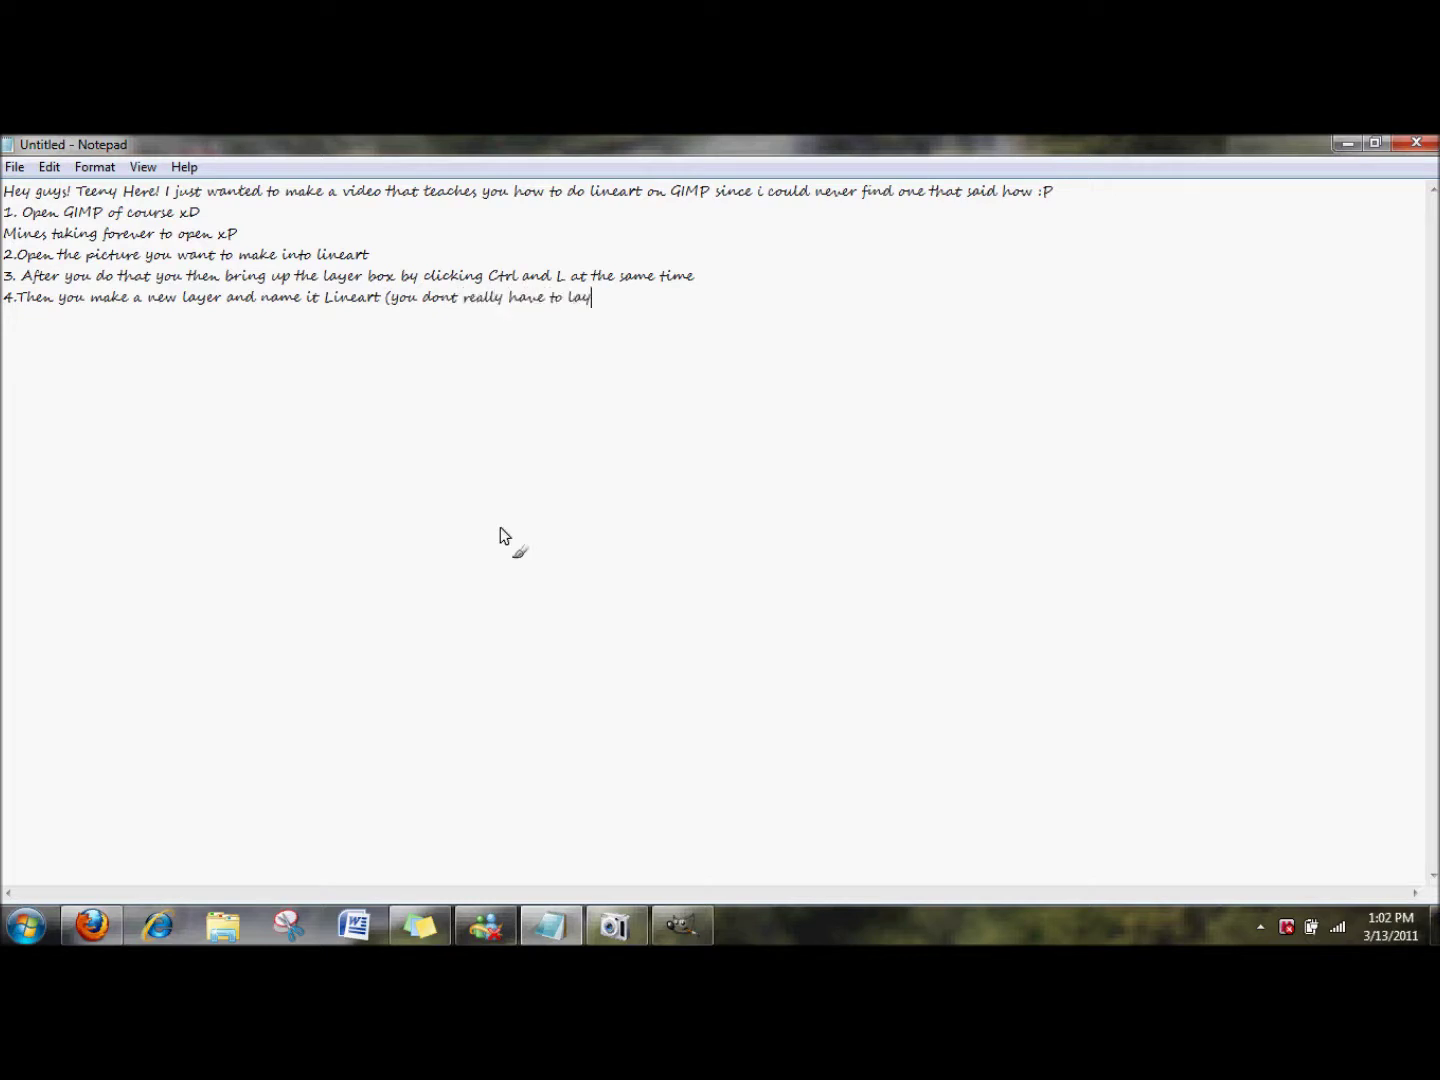
key(BackSpace)
key(BackSpace)
key(BackSpace)
text(name it)
click(680, 926)
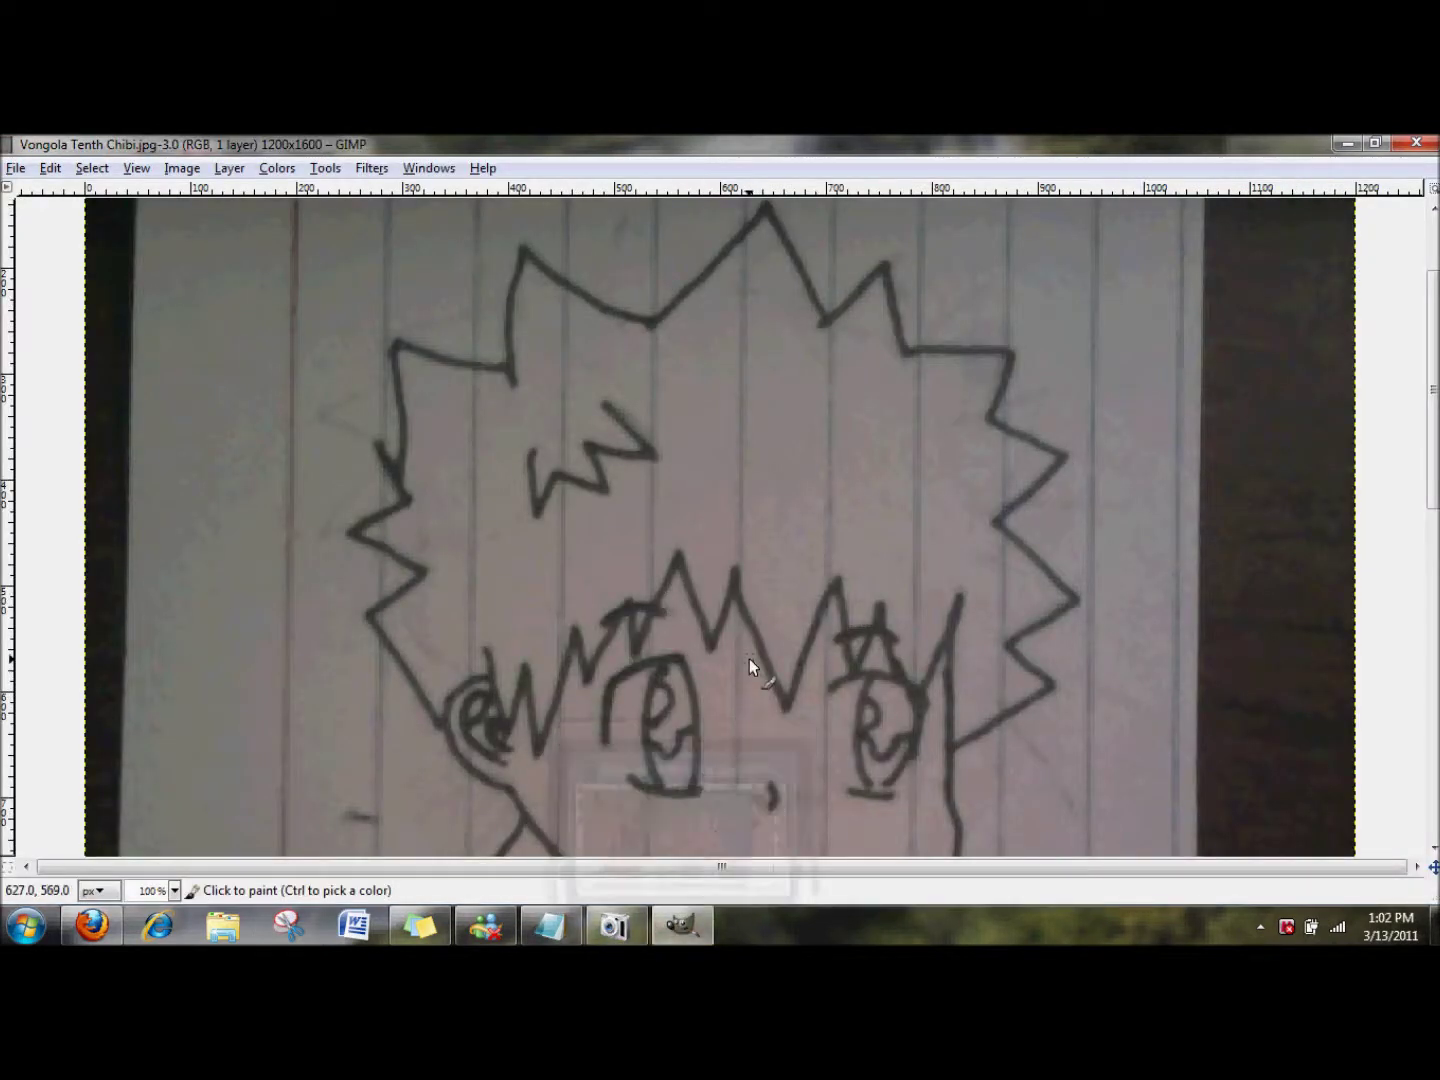
Step: Create a new transparent layer named Lineart above the Background sketch
key(ctrl+l)
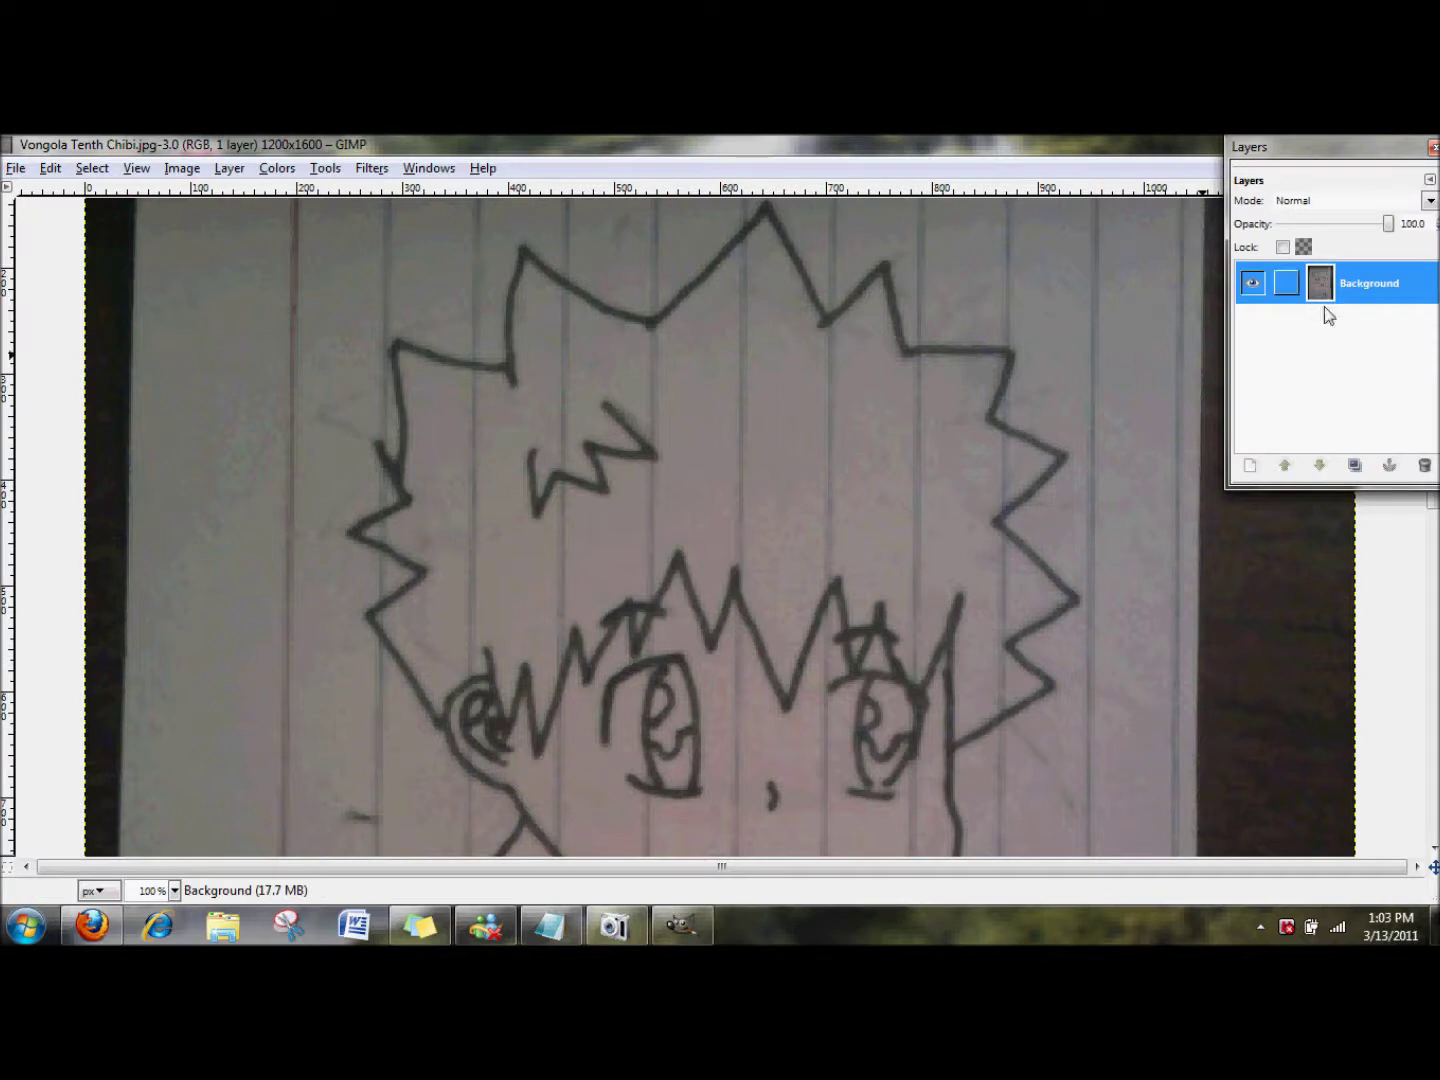
click(1256, 471)
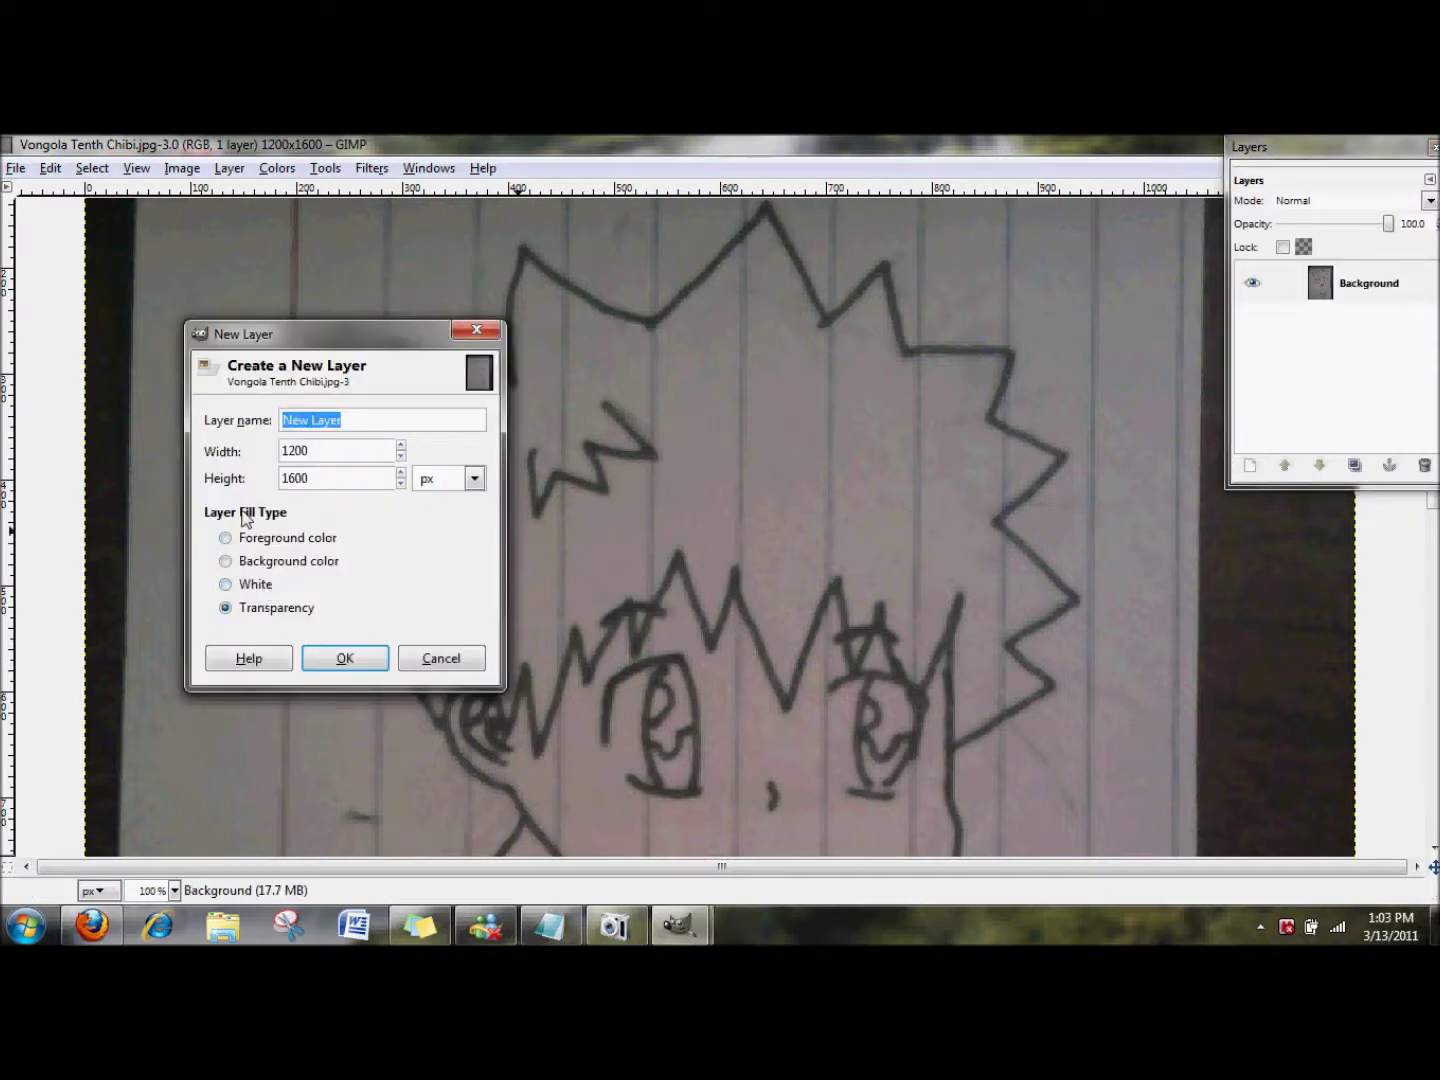
text(Lineart)
key(Return)
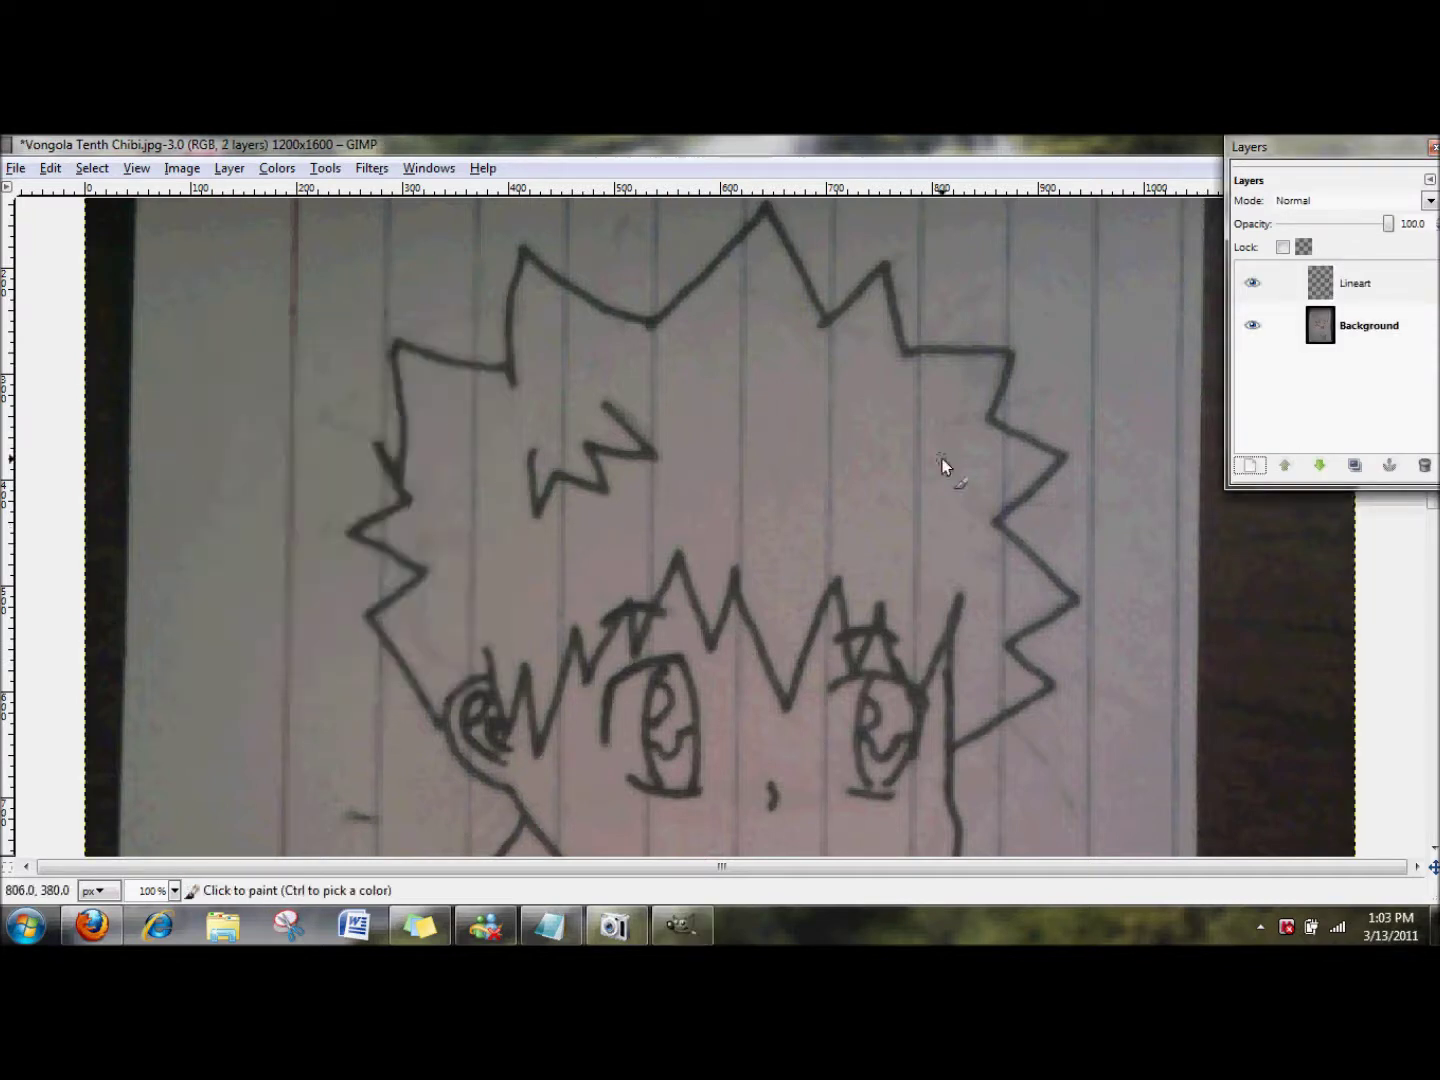
Step: Bring the toolbox back with Ctrl+B and start note step 5 about going to the paintbrush
key(ctrl+b)
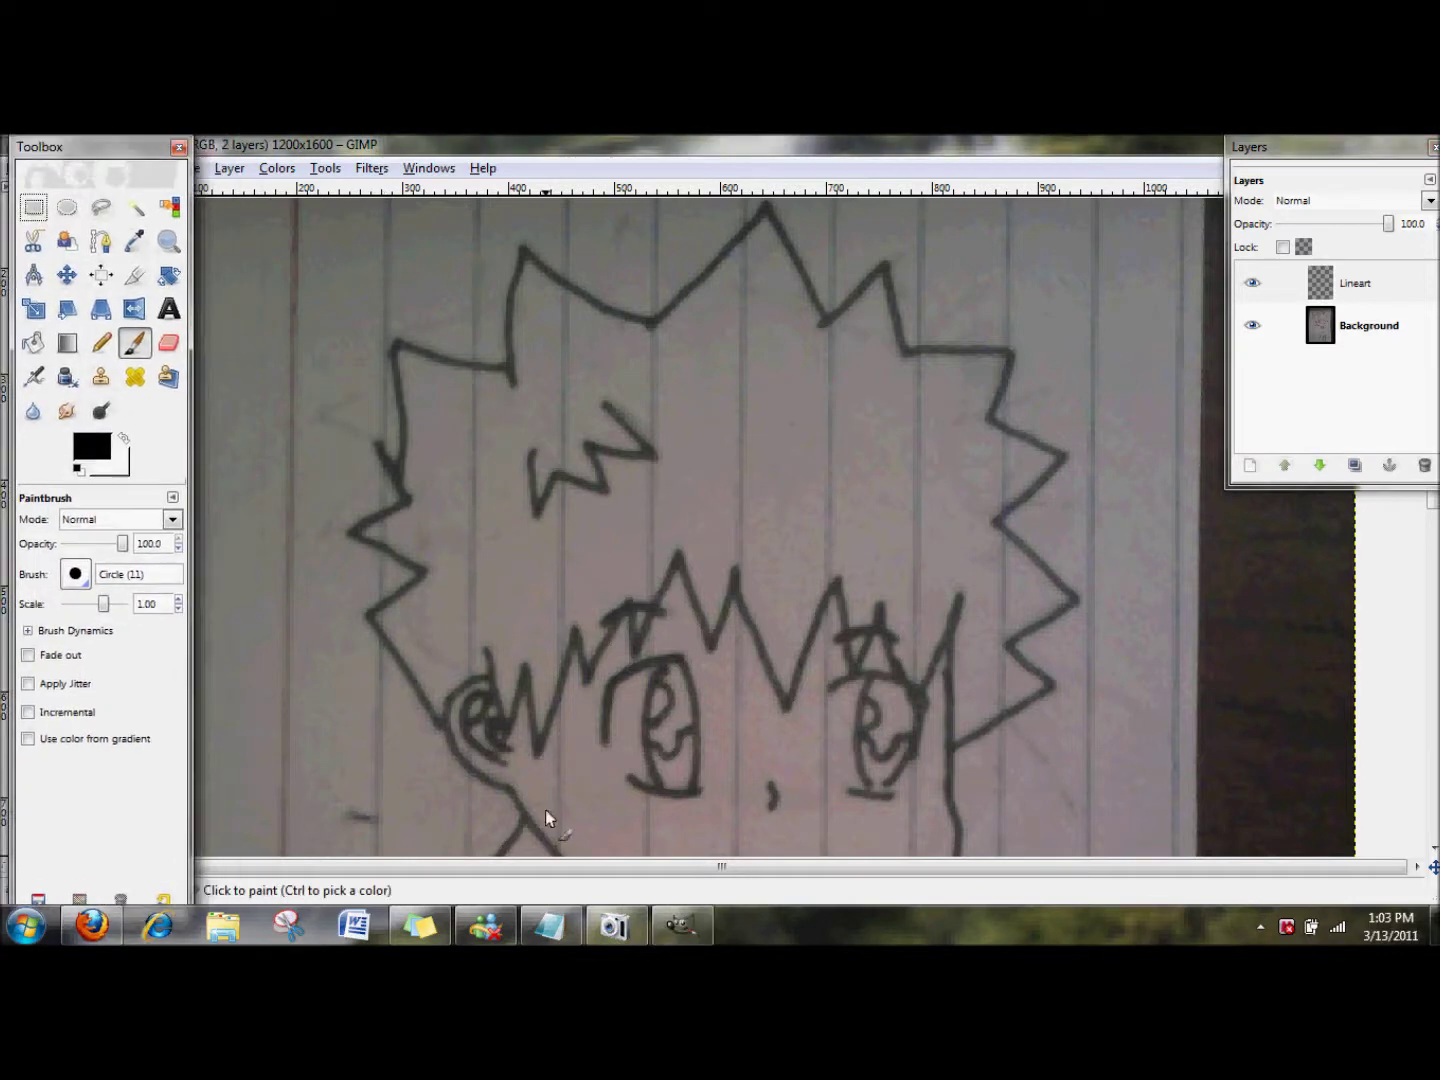
click(551, 927)
text(The )
text( you )
text(ot to the pain)
text(brush)
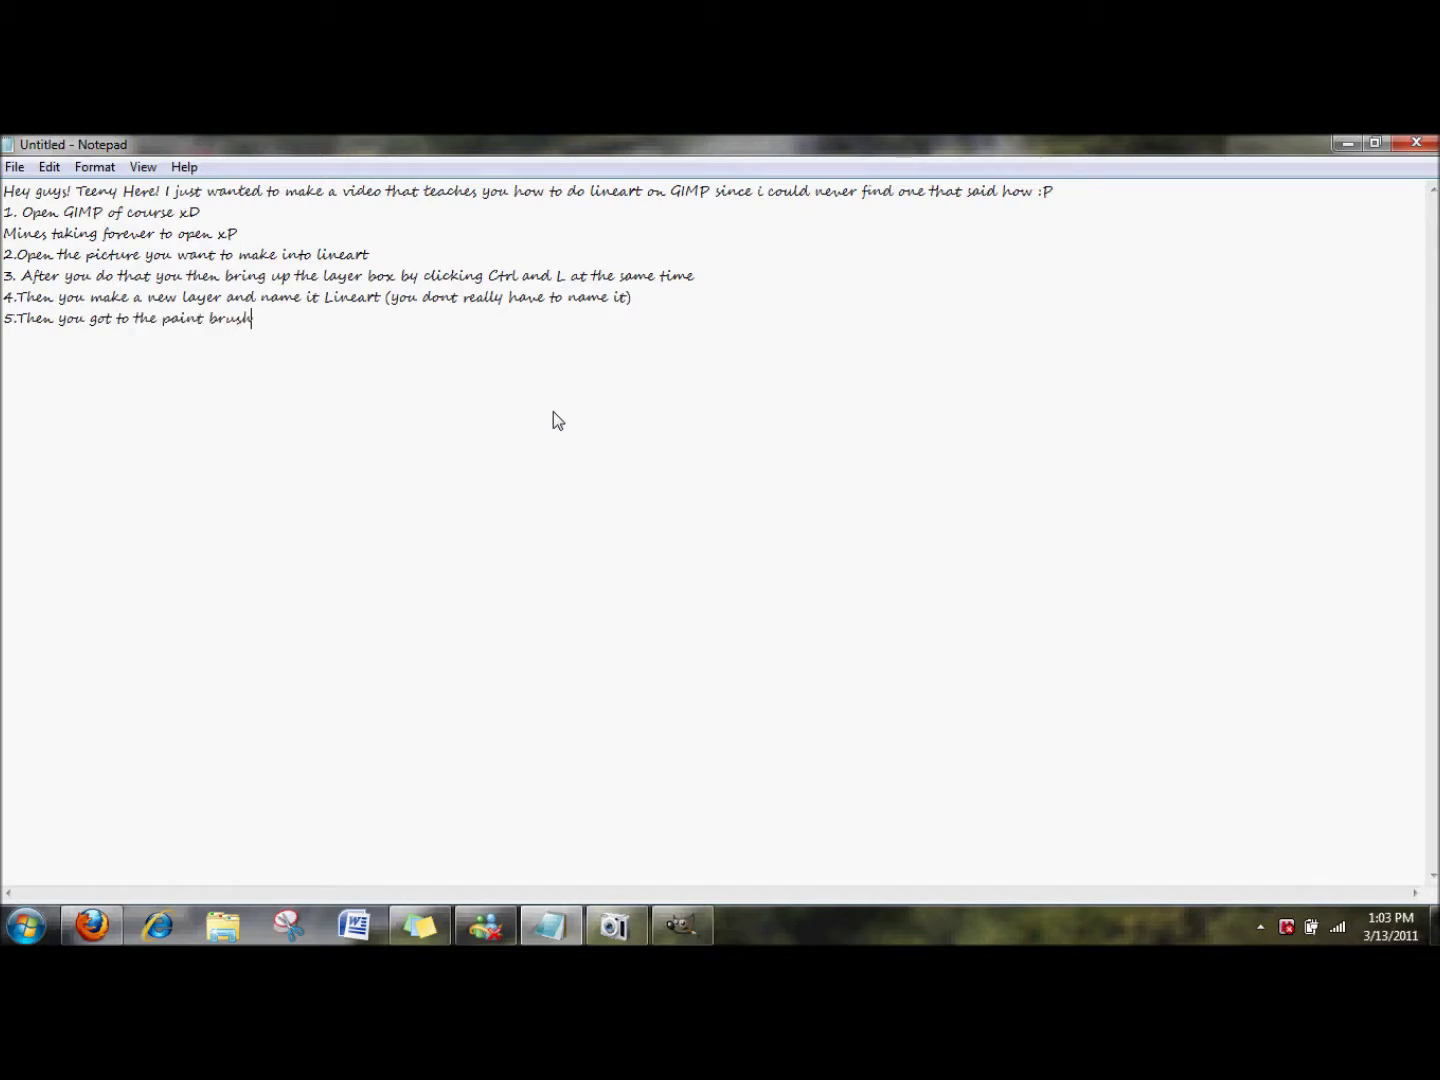
Step: Paint a test brush stroke on the Lineart layer, then undo it
click(1346, 143)
key(Tab)
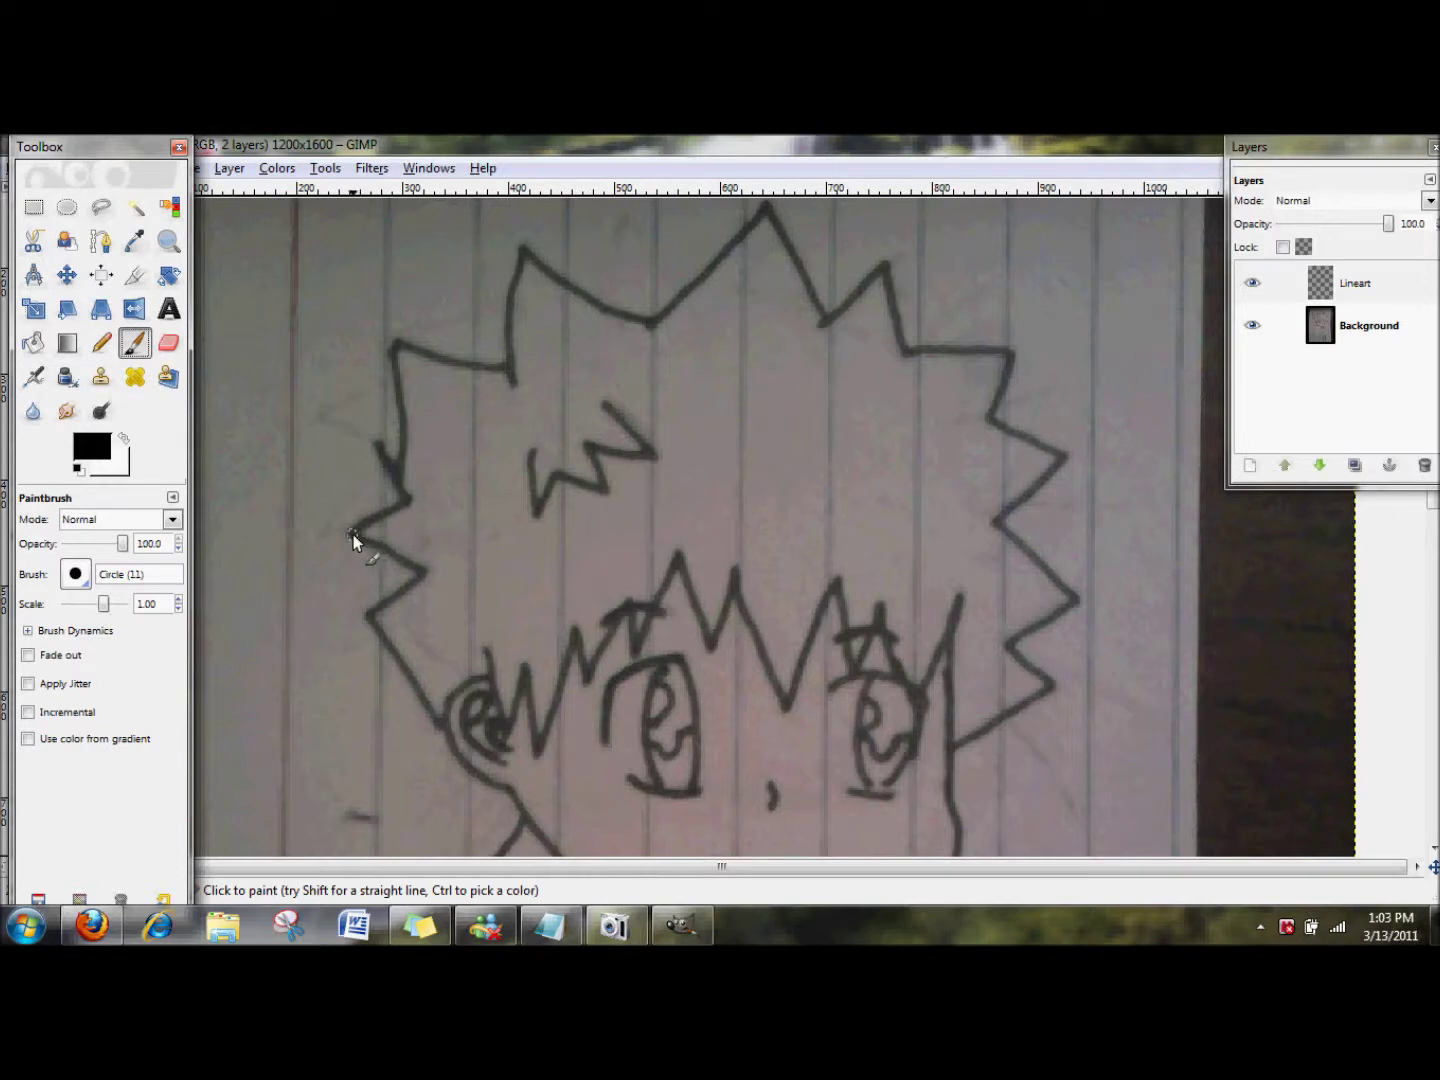
drag(350, 535, 414, 562)
key(ctrl+z)
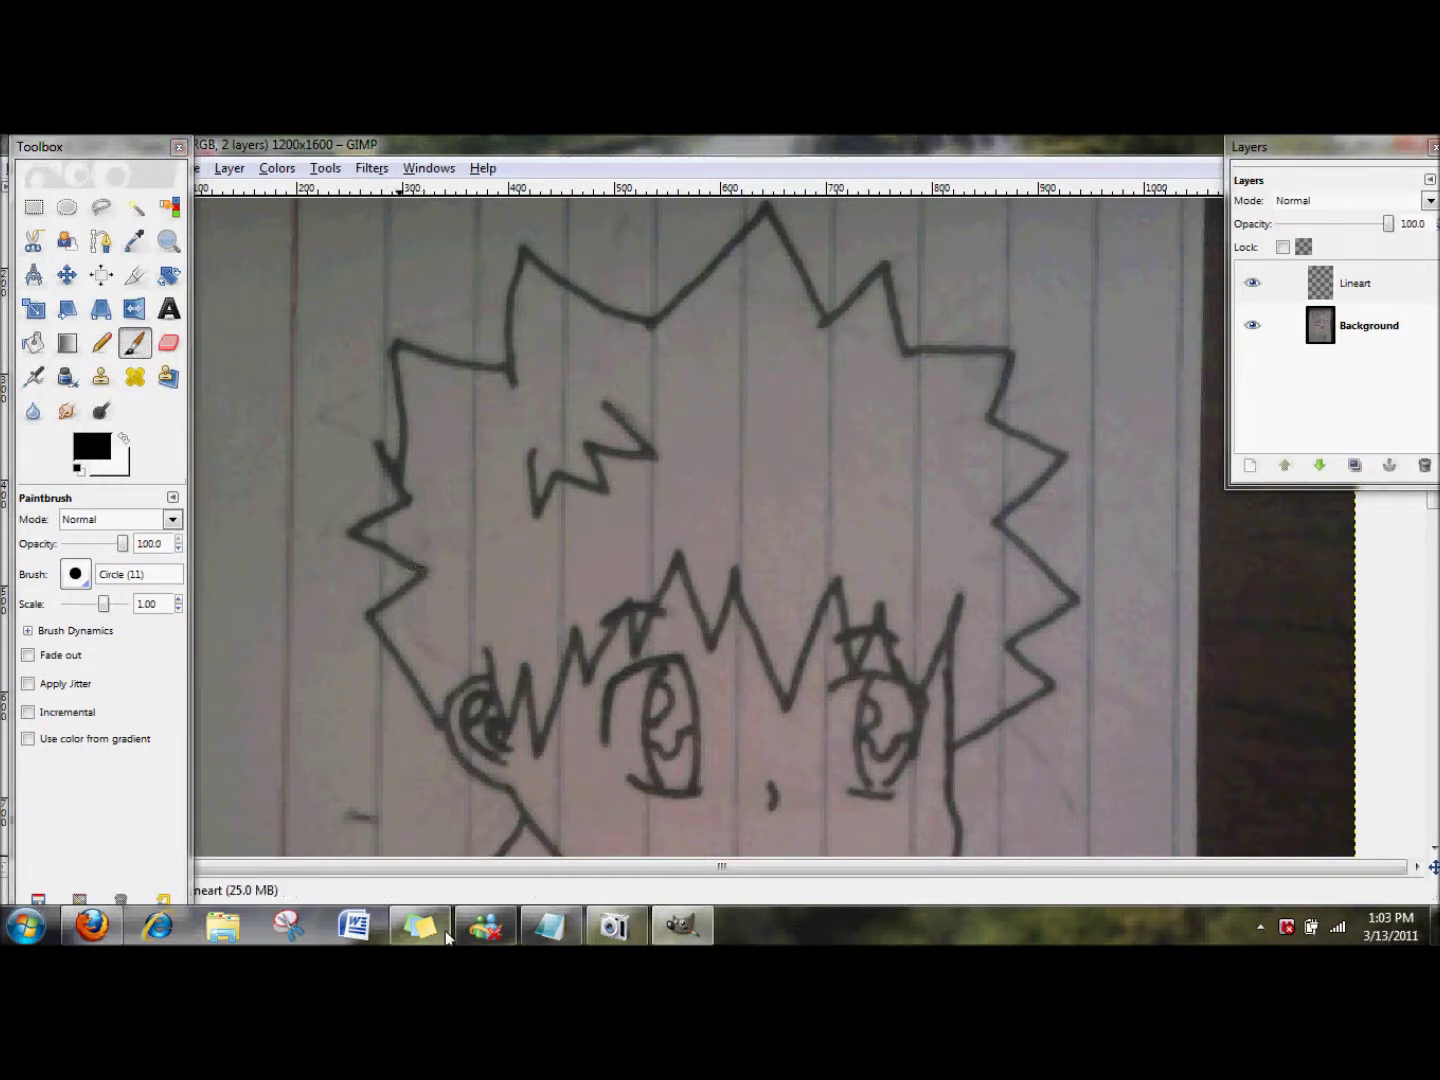
Step: Finish step 5 on brush thickness and write step 6: hit Shift and Z for straight lines
click(550, 926)
text(5.Then you got to the paint brush a)
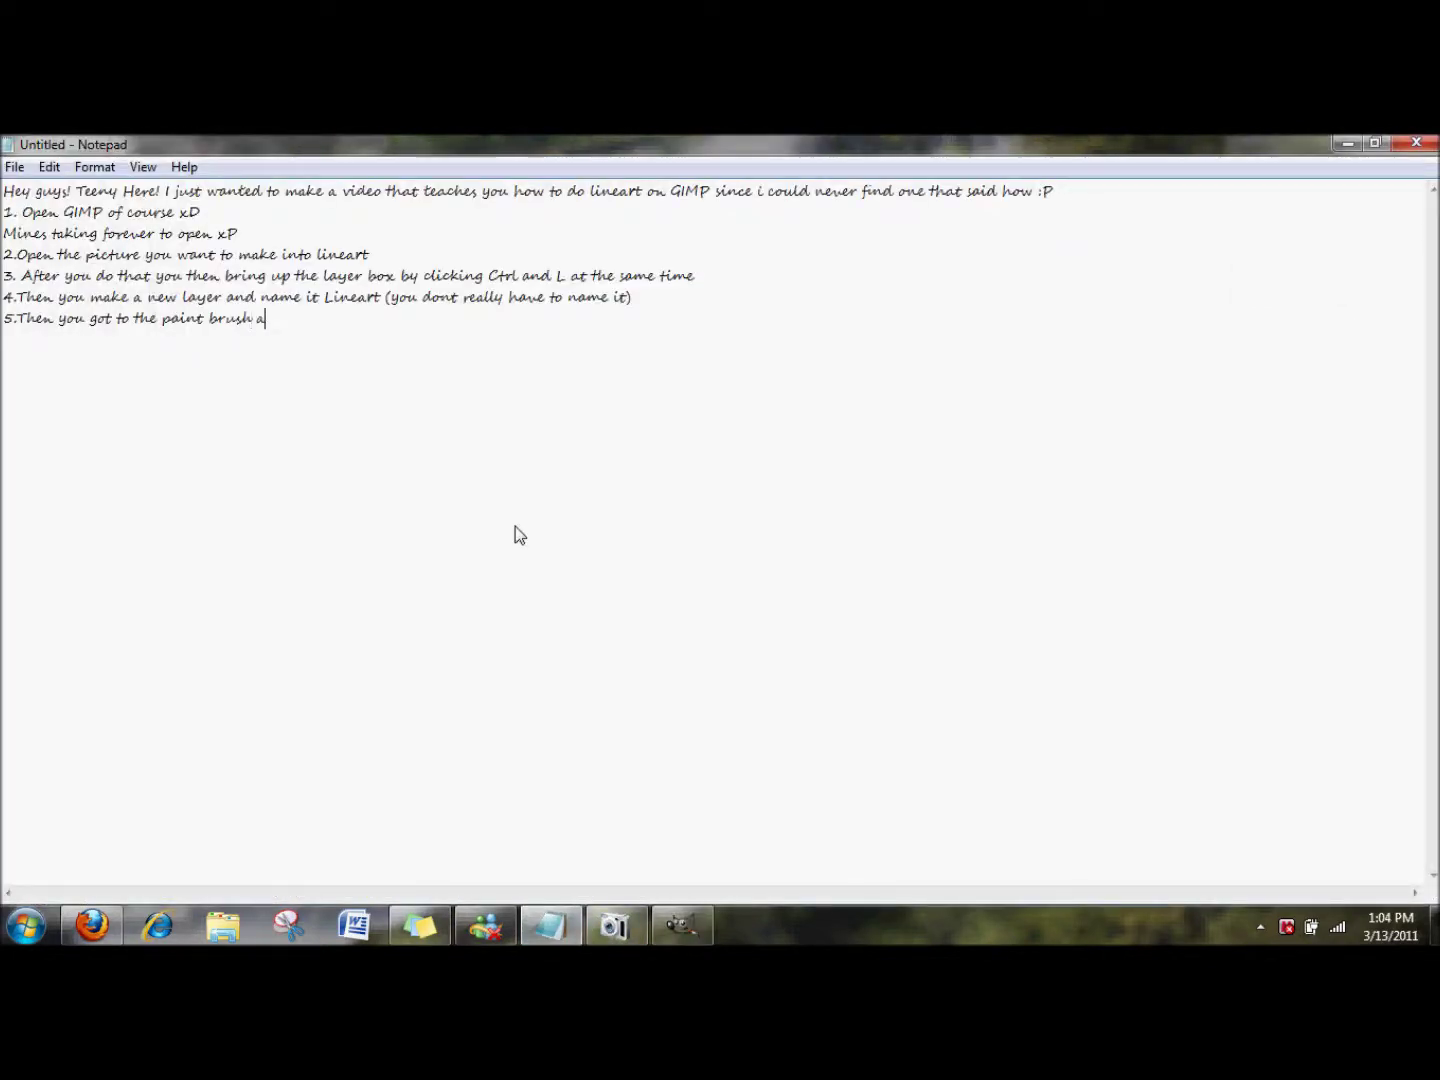
text(nd make sure it's the thickness you want it)
key(Return)
text(6. If)
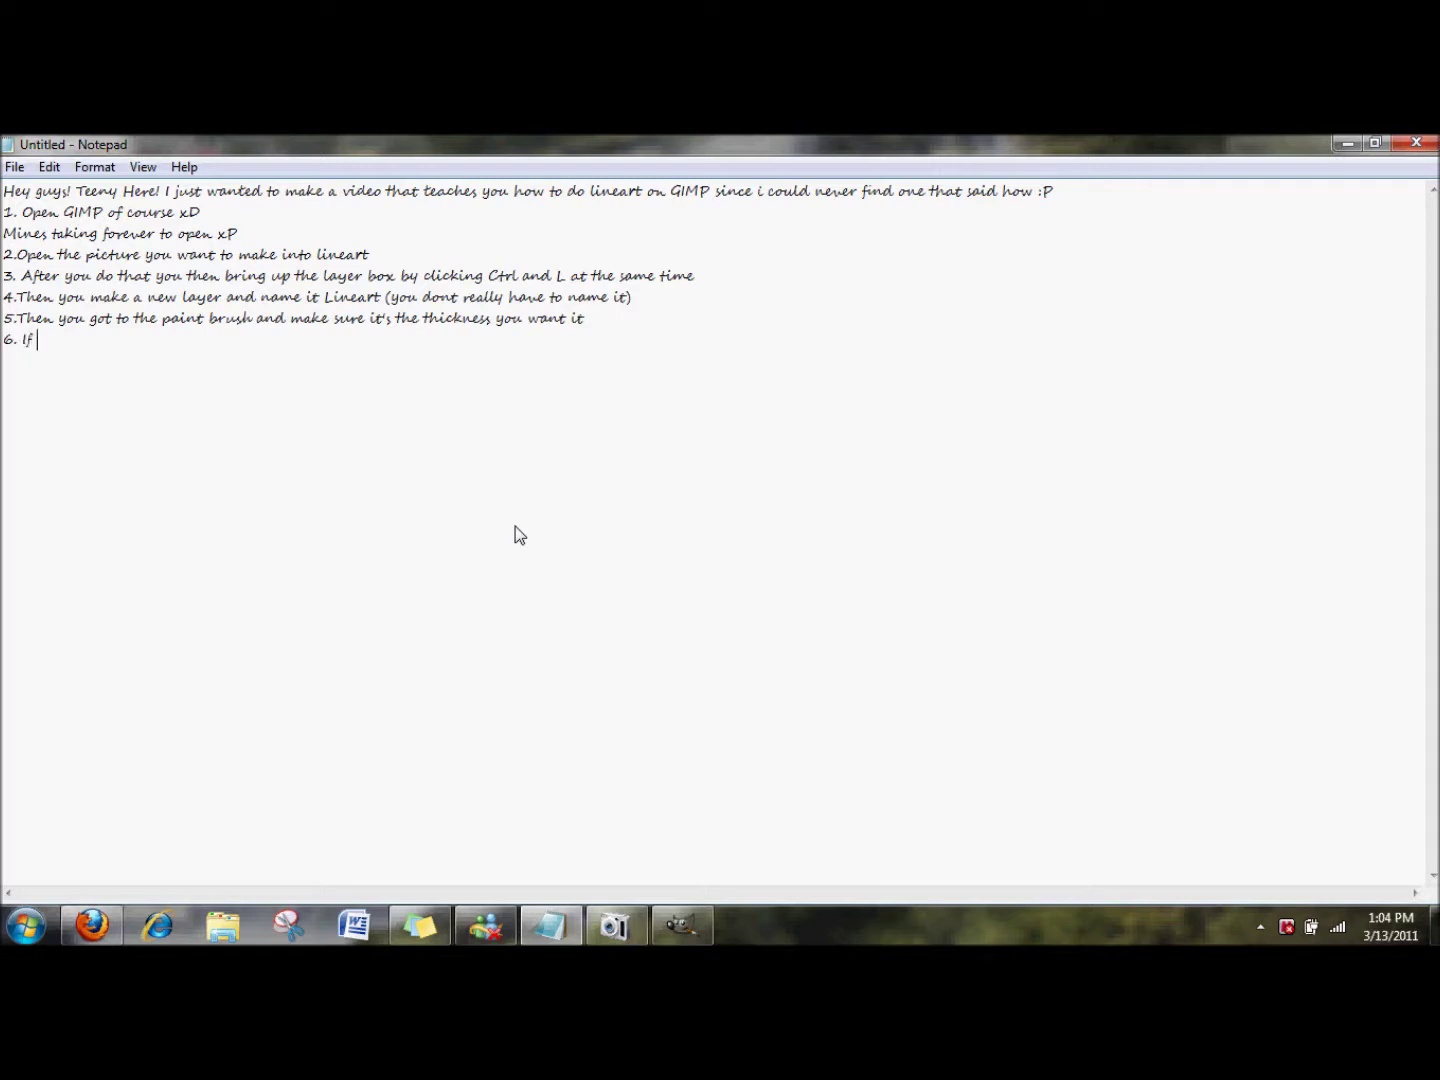
text(you want strai)
text(ght lines then you hit)
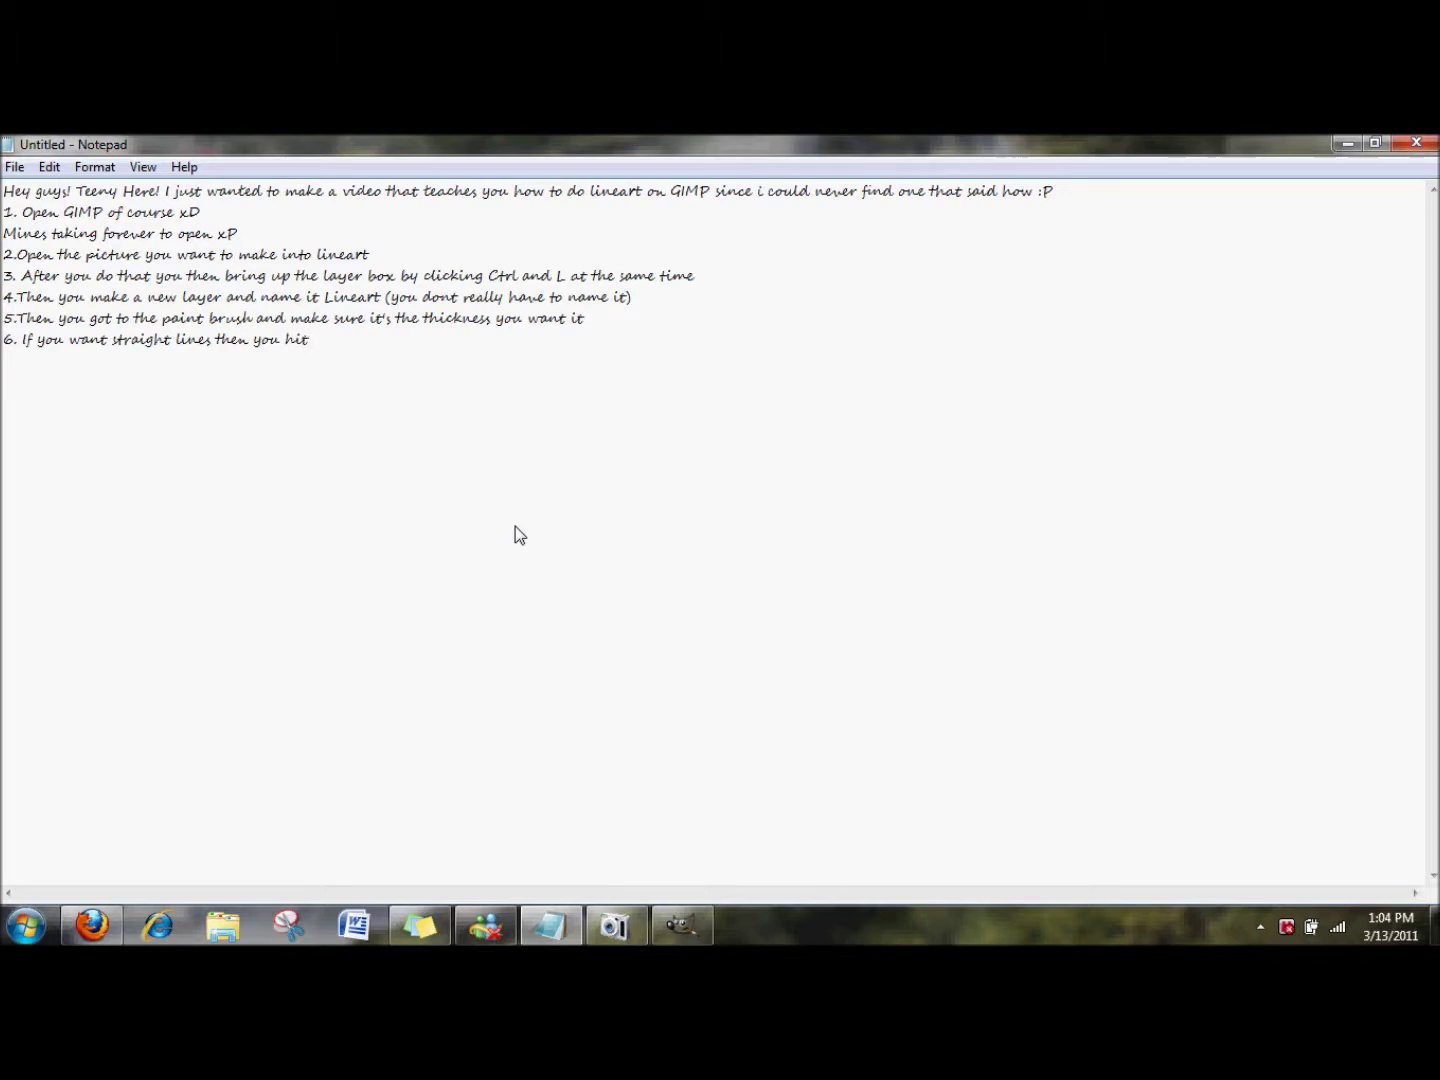
key(BackSpace)
key(BackSpace)
text(hi)
text(ft and Z at the)
text( same time)
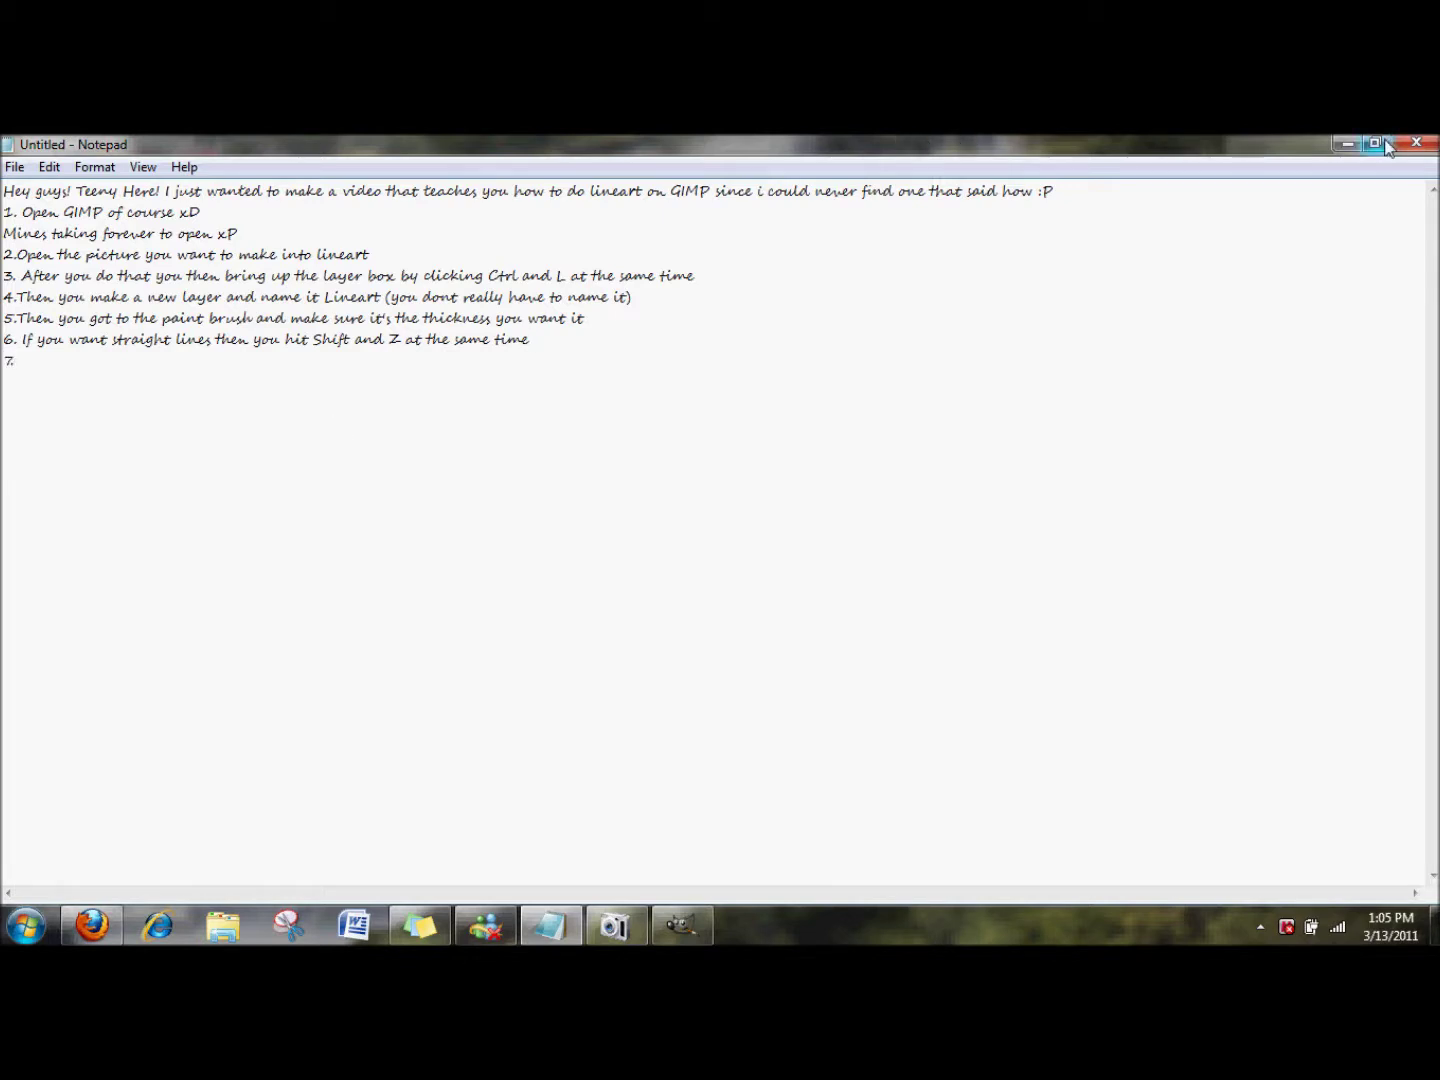
click(1347, 143)
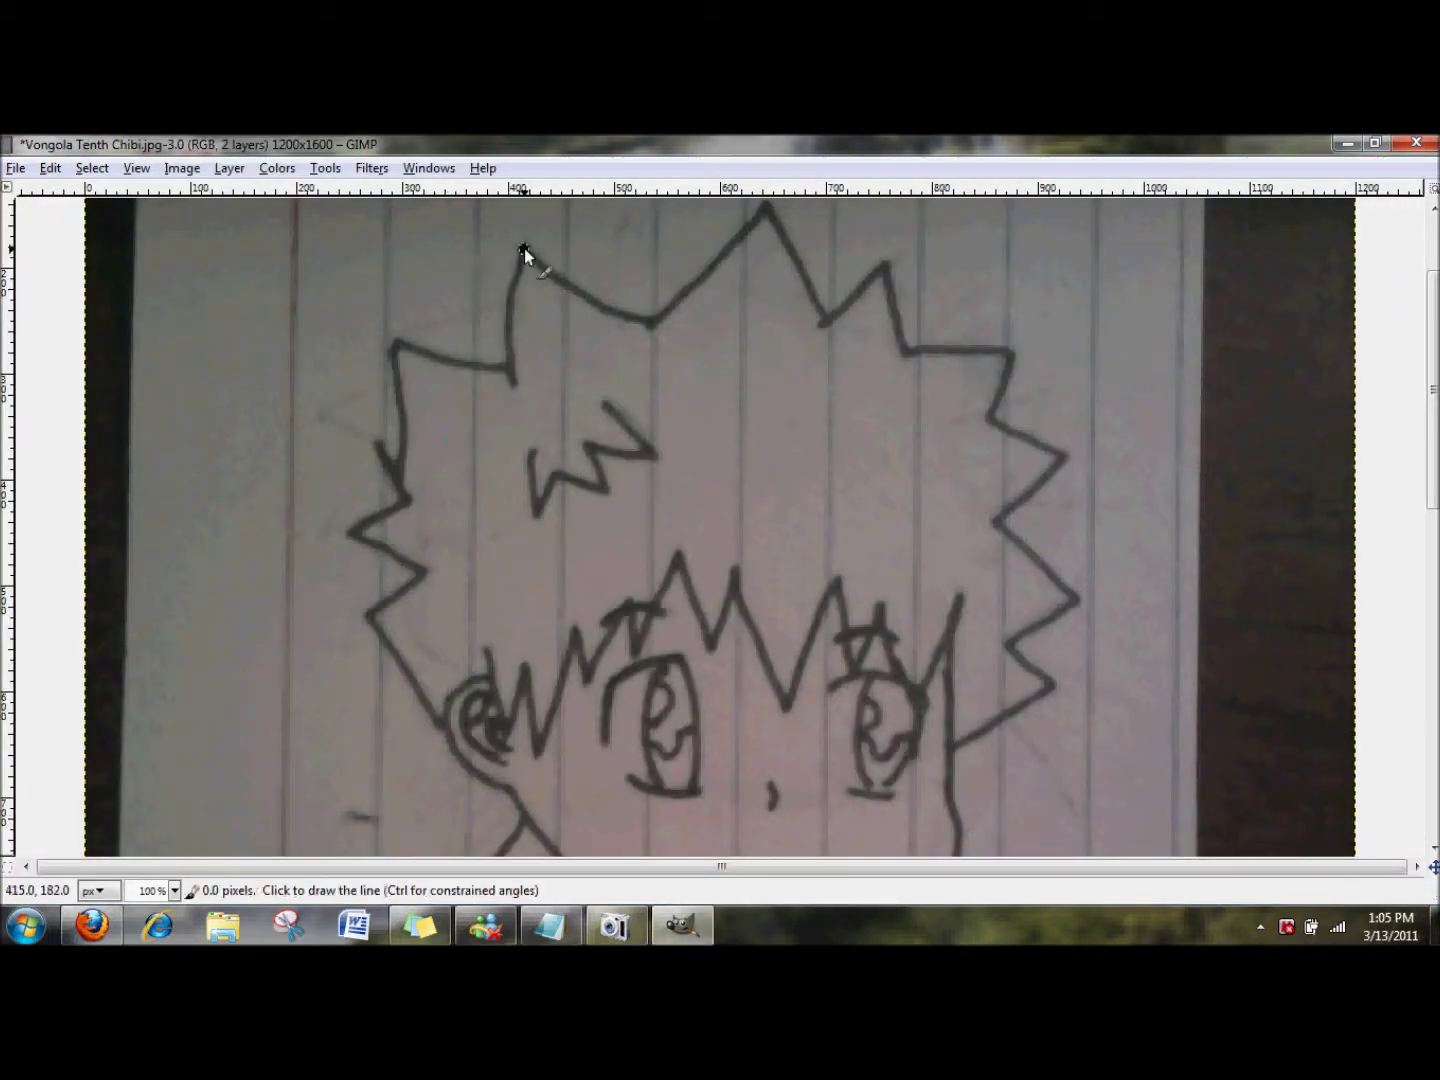
shift+click(509, 372)
shift+click(401, 345)
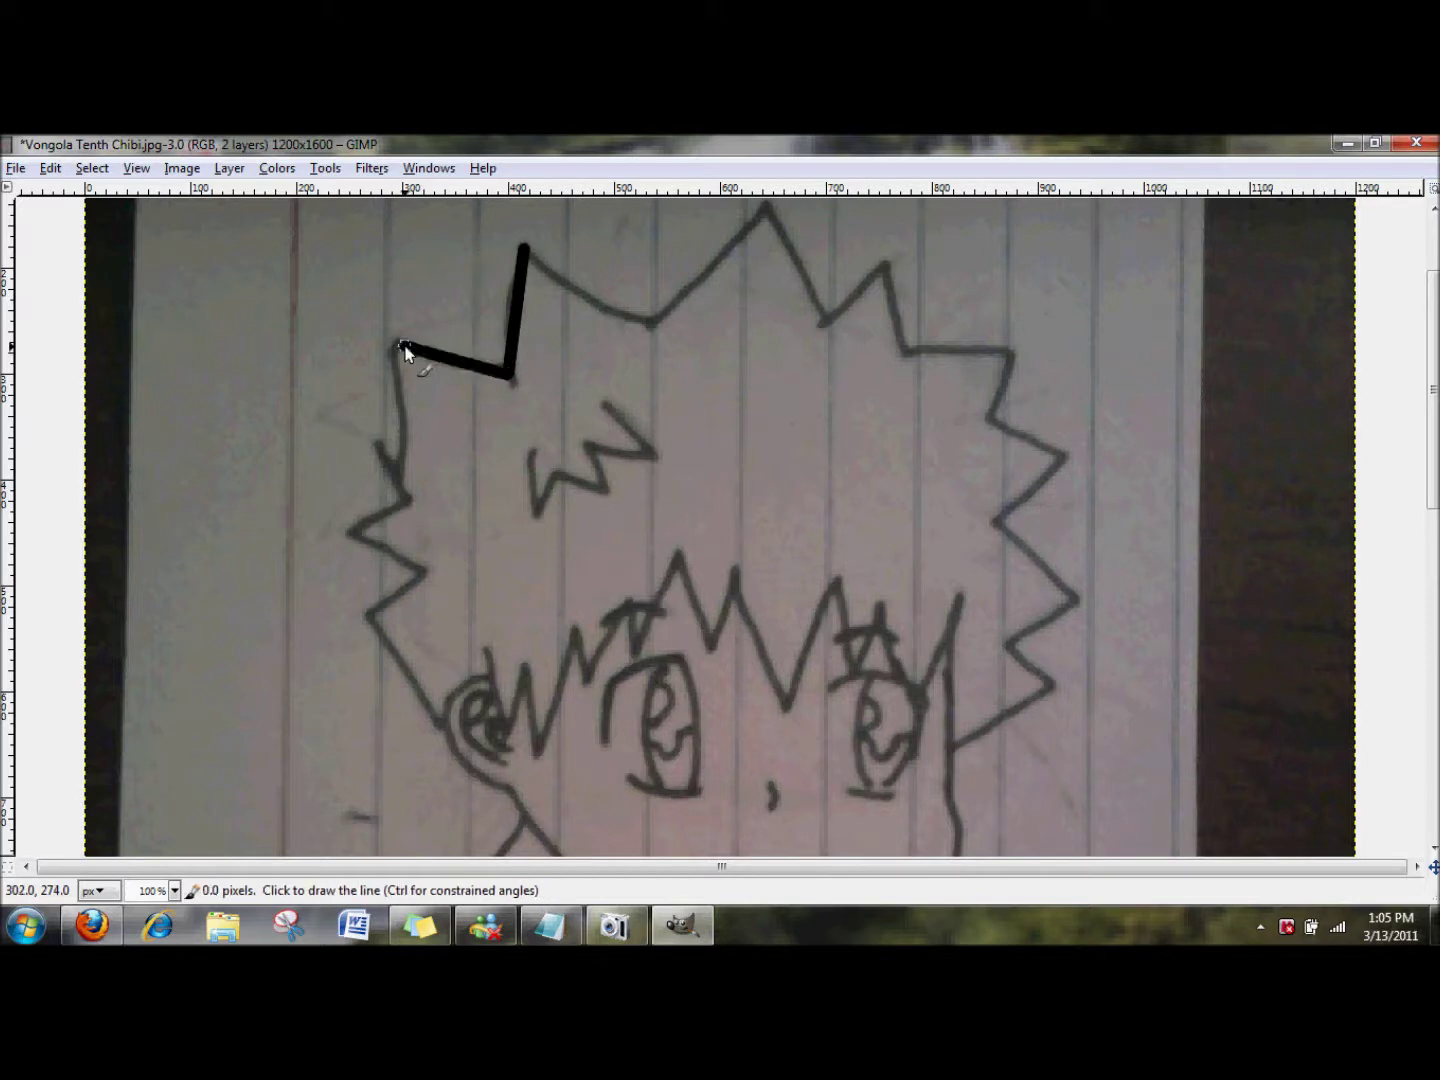
shift+click(406, 475)
shift+click(379, 447)
shift+click(398, 501)
shift+click(345, 537)
shift+click(420, 568)
shift+click(362, 613)
shift+click(435, 717)
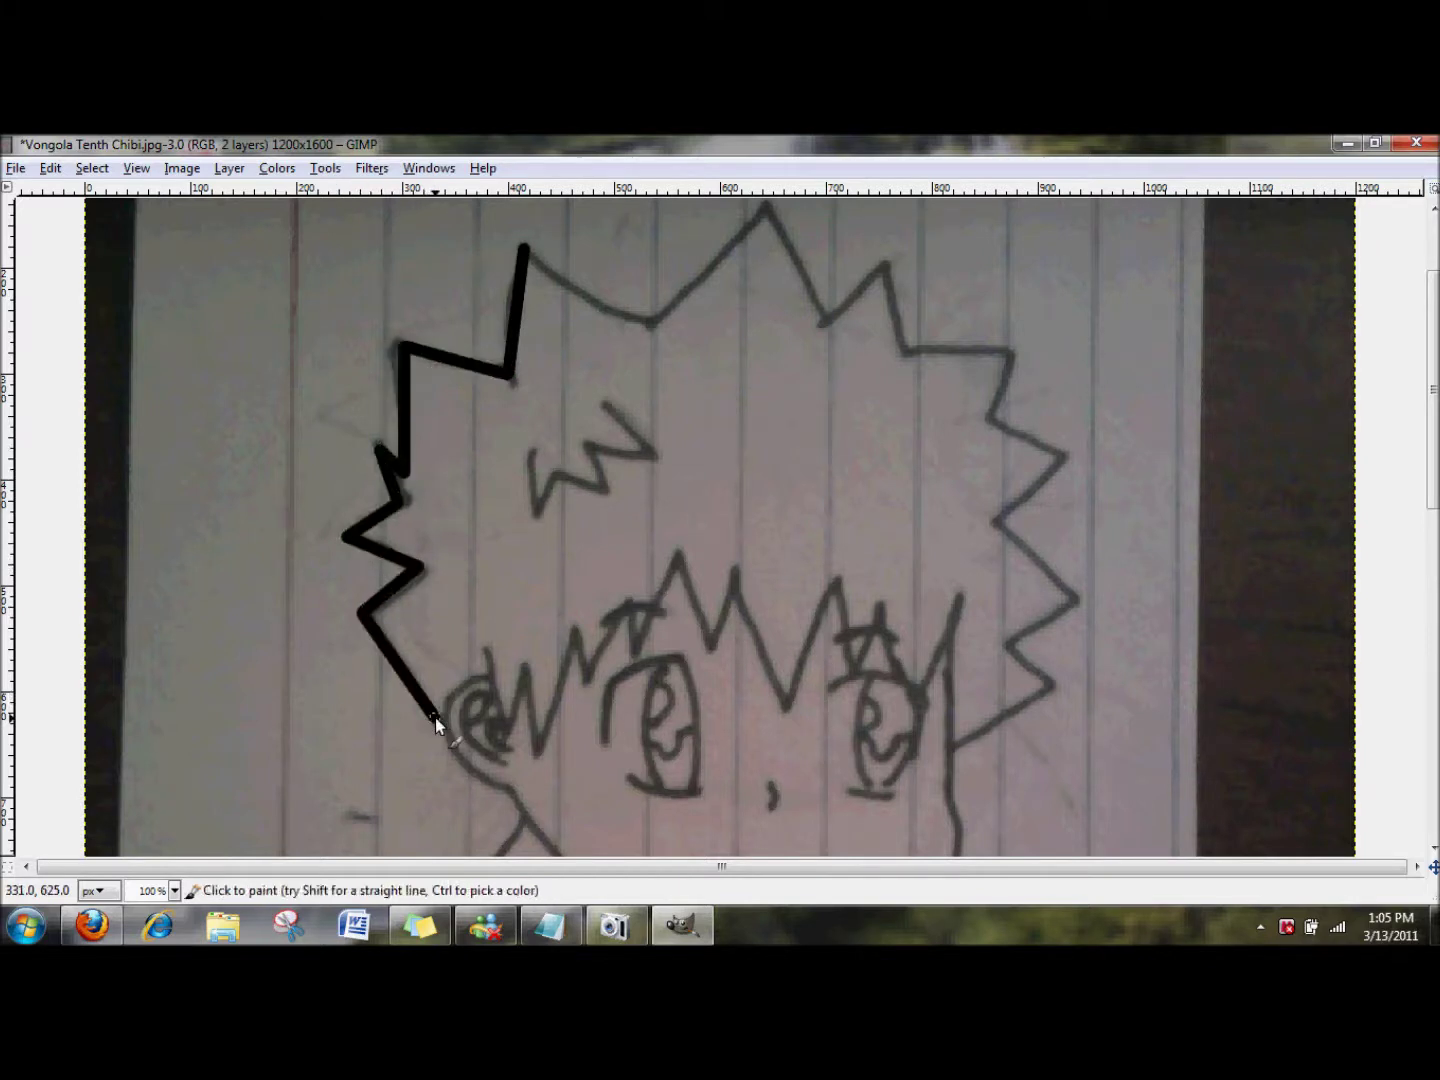
key(ctrl+z)
key(ctrl+z)
key(ctrl+z)
key(ctrl+z)
key(ctrl+z)
key(ctrl+z)
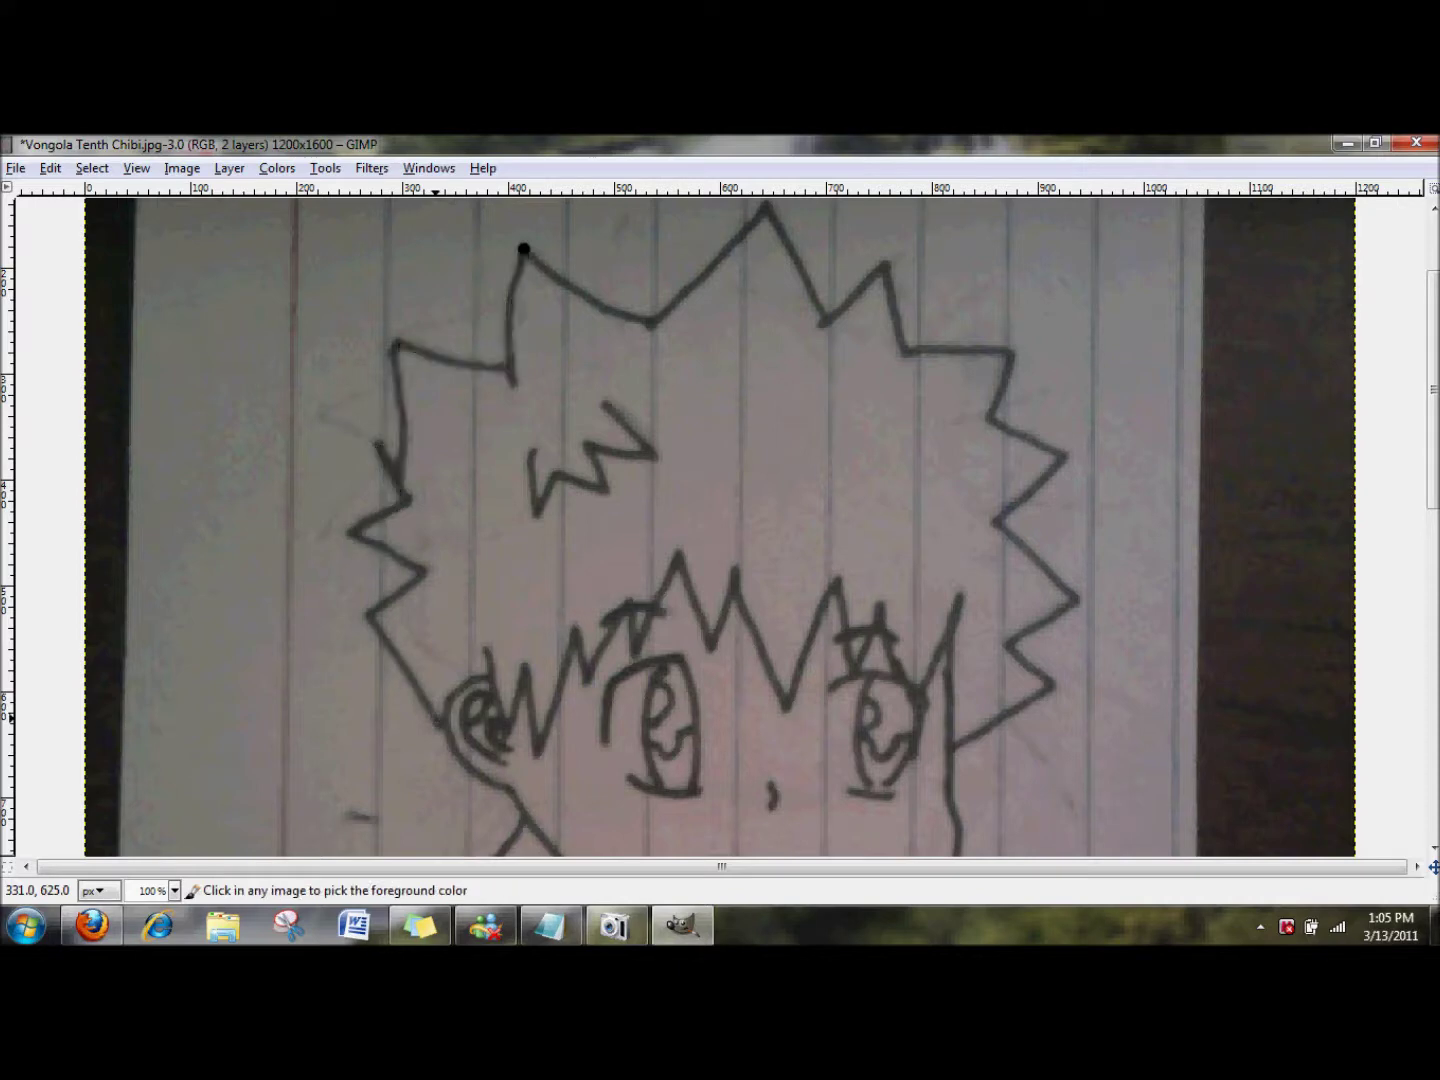
key(ctrl+z)
click(551, 925)
Step: Note 'My Lines were too thick so im going to change them xD' and minimize Notepad
text(Lines were too thick )
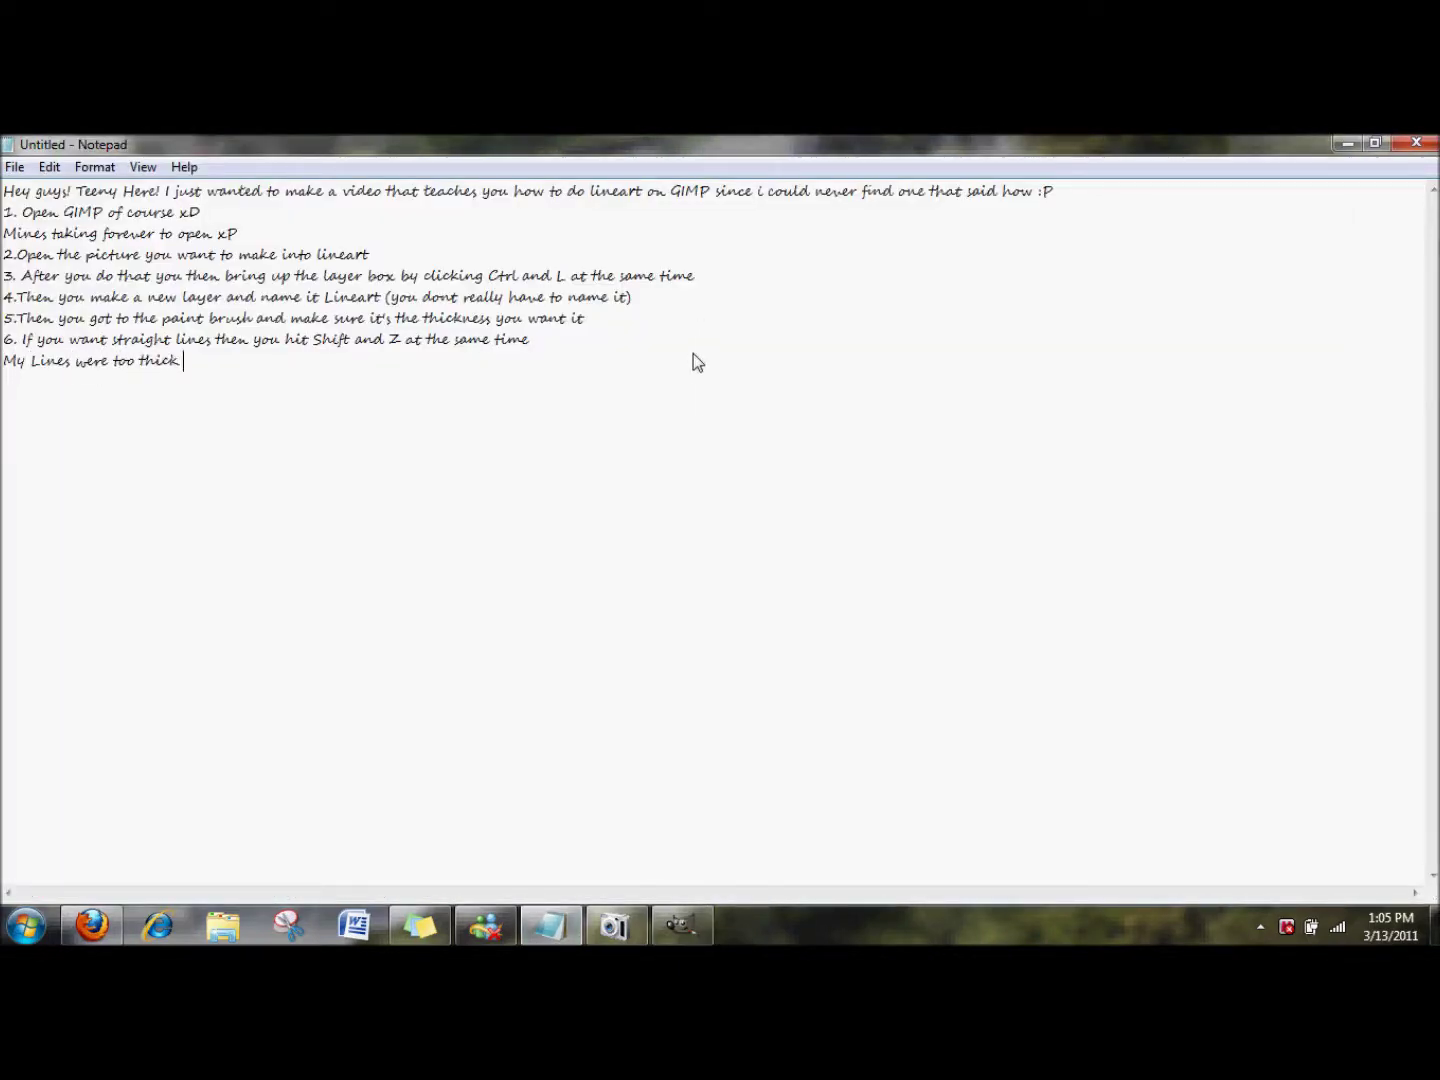
text(so im going to change them xD)
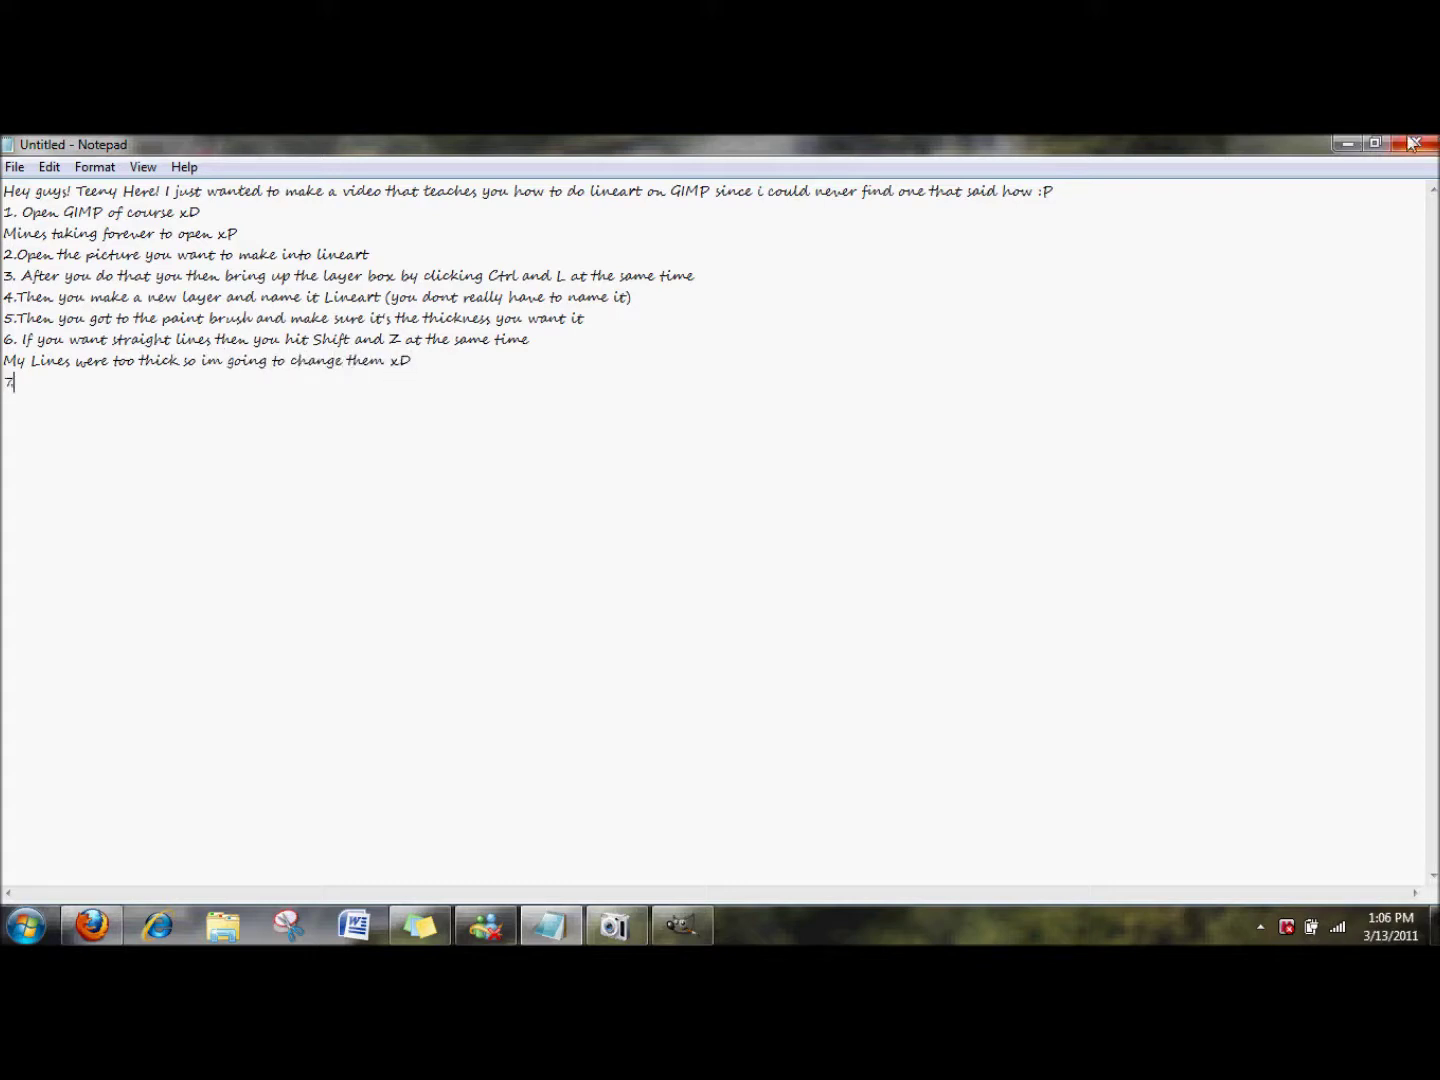
click(1346, 143)
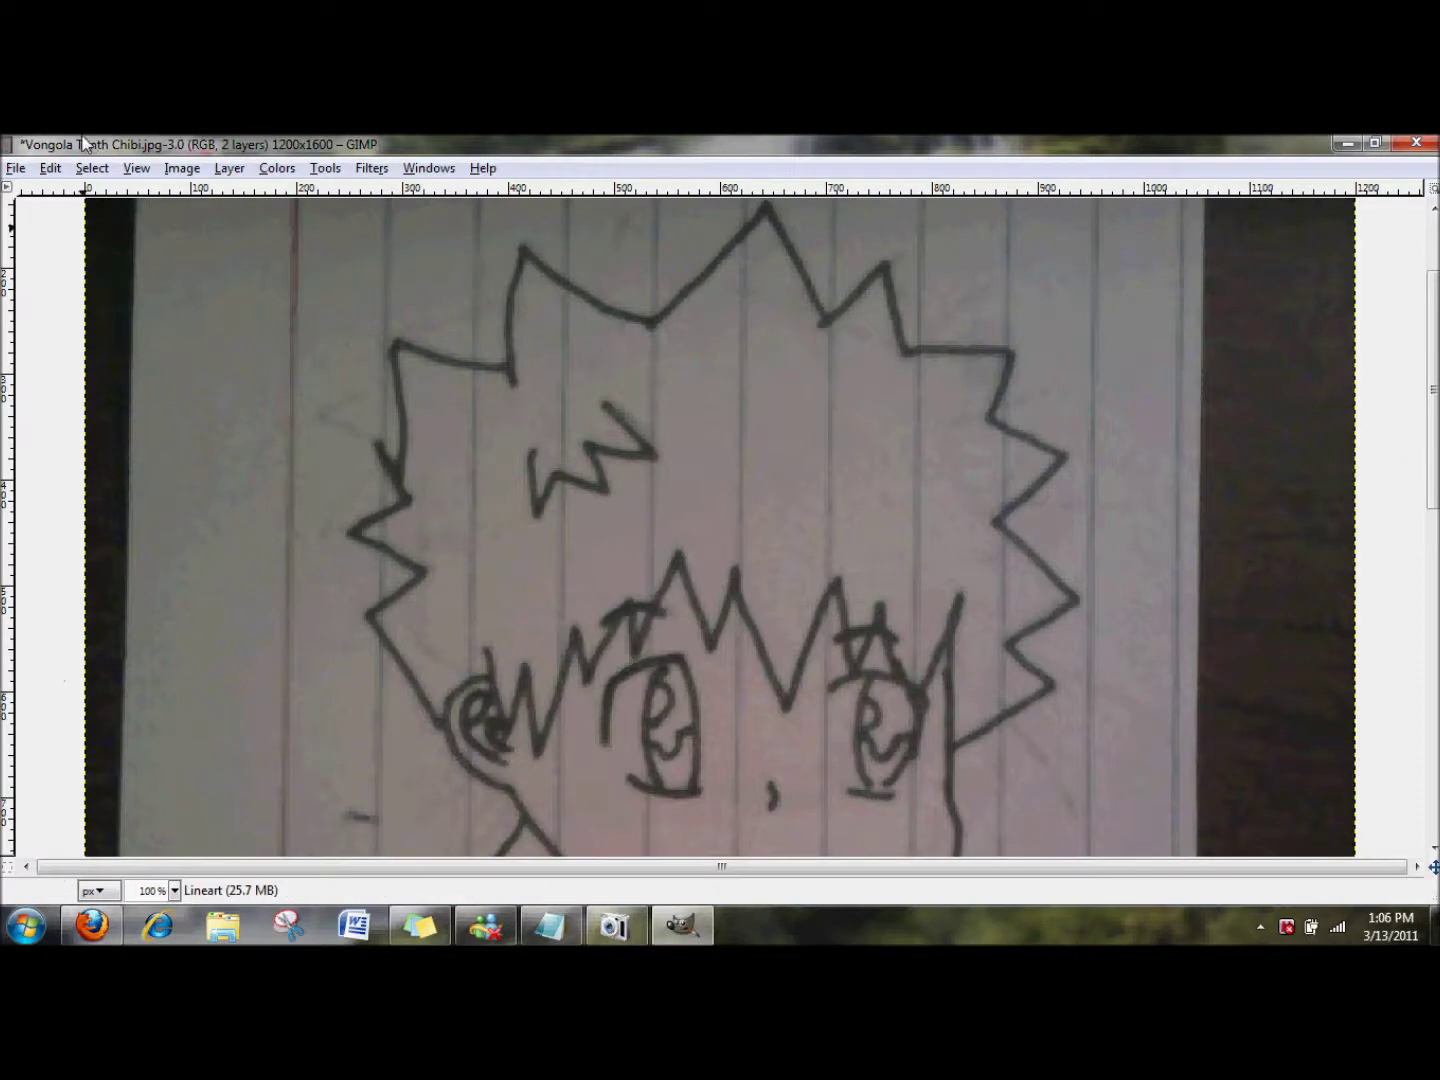
Step: Pick the Circle (09) brush and trace the left side of the hair in straight lines to the ear
key(Tab)
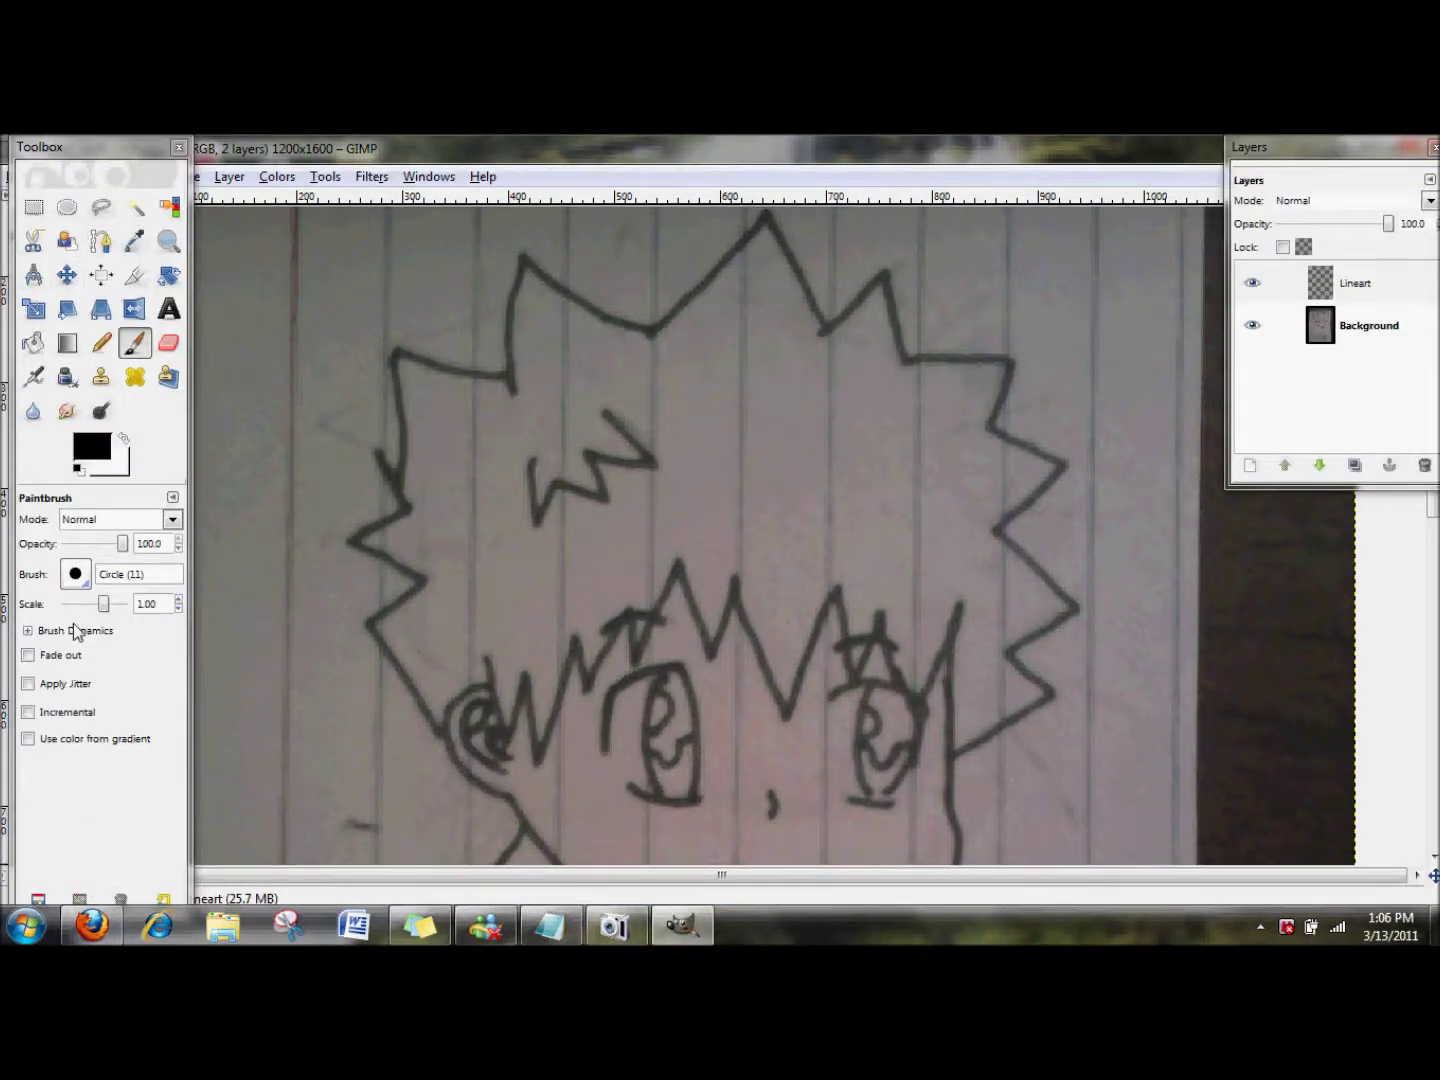
click(77, 575)
click(200, 641)
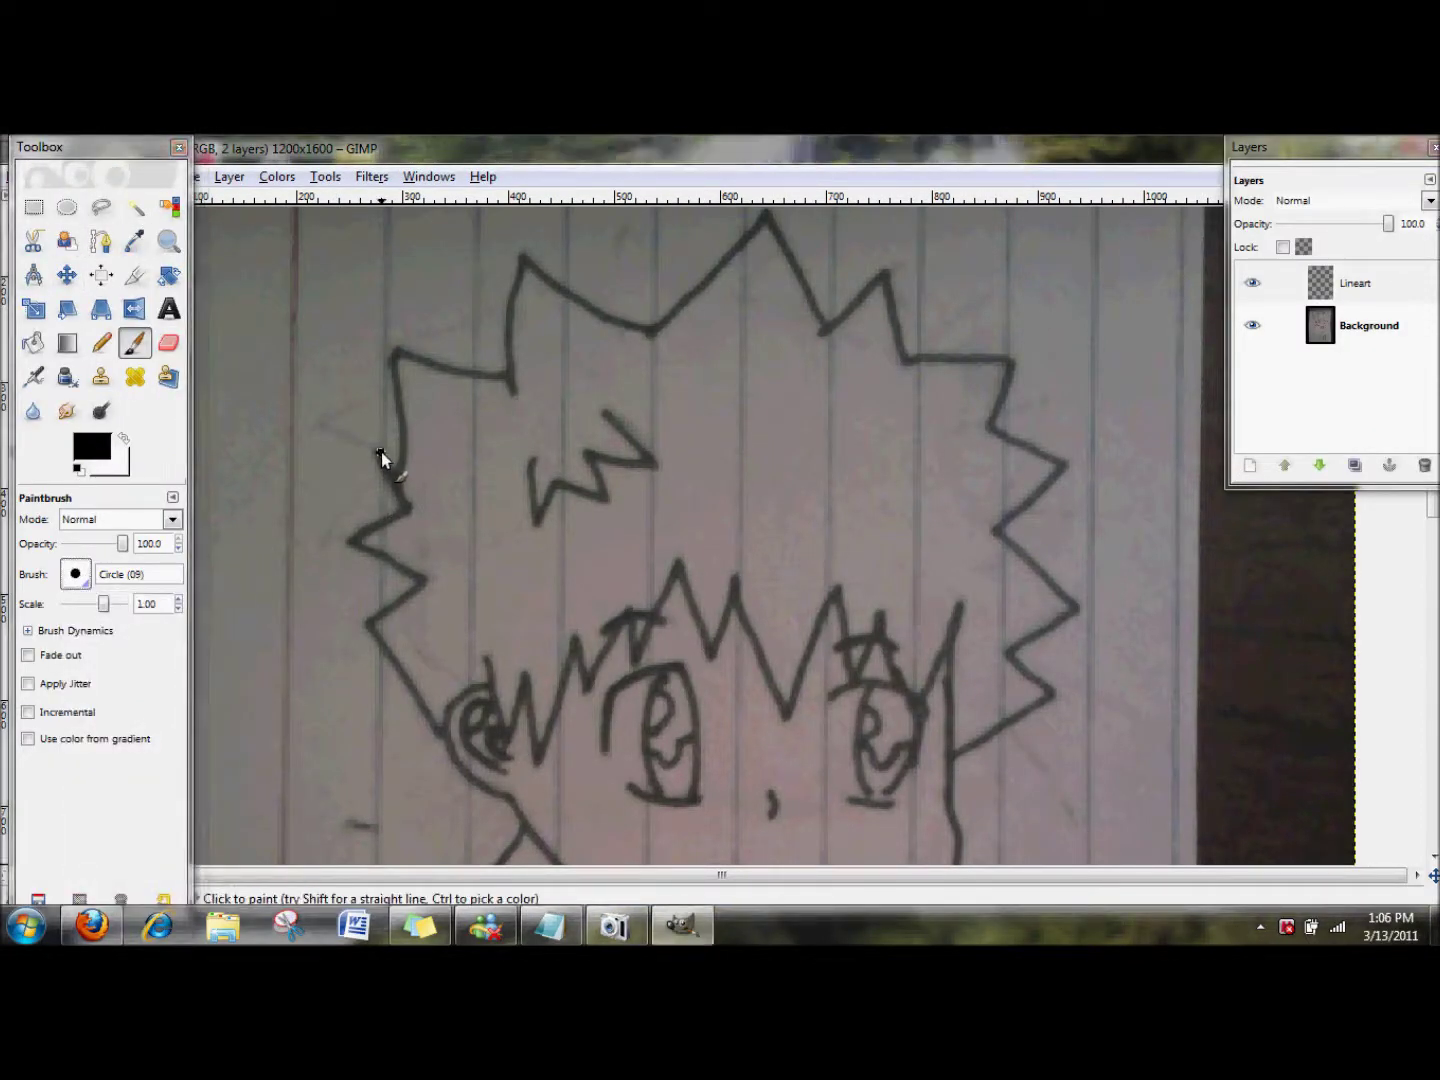
drag(382, 457, 398, 489)
click(526, 257)
shift+click(510, 382)
shift+click(402, 355)
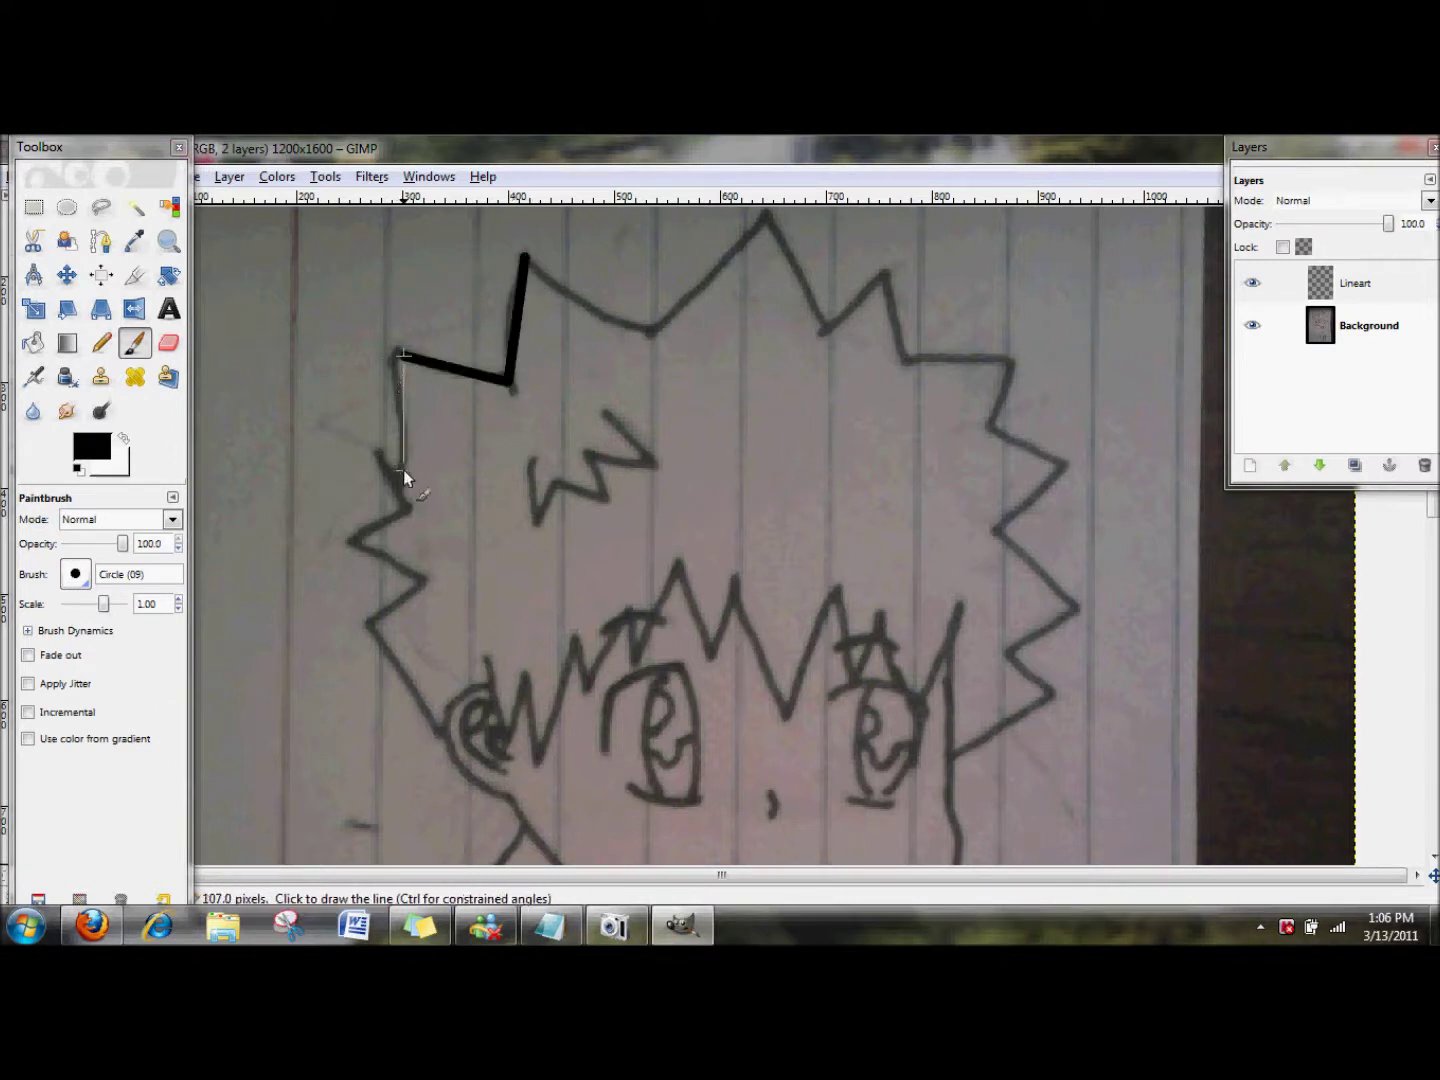
shift+click(403, 470)
shift+click(404, 509)
shift+click(349, 541)
shift+click(419, 578)
shift+click(366, 617)
shift+click(398, 663)
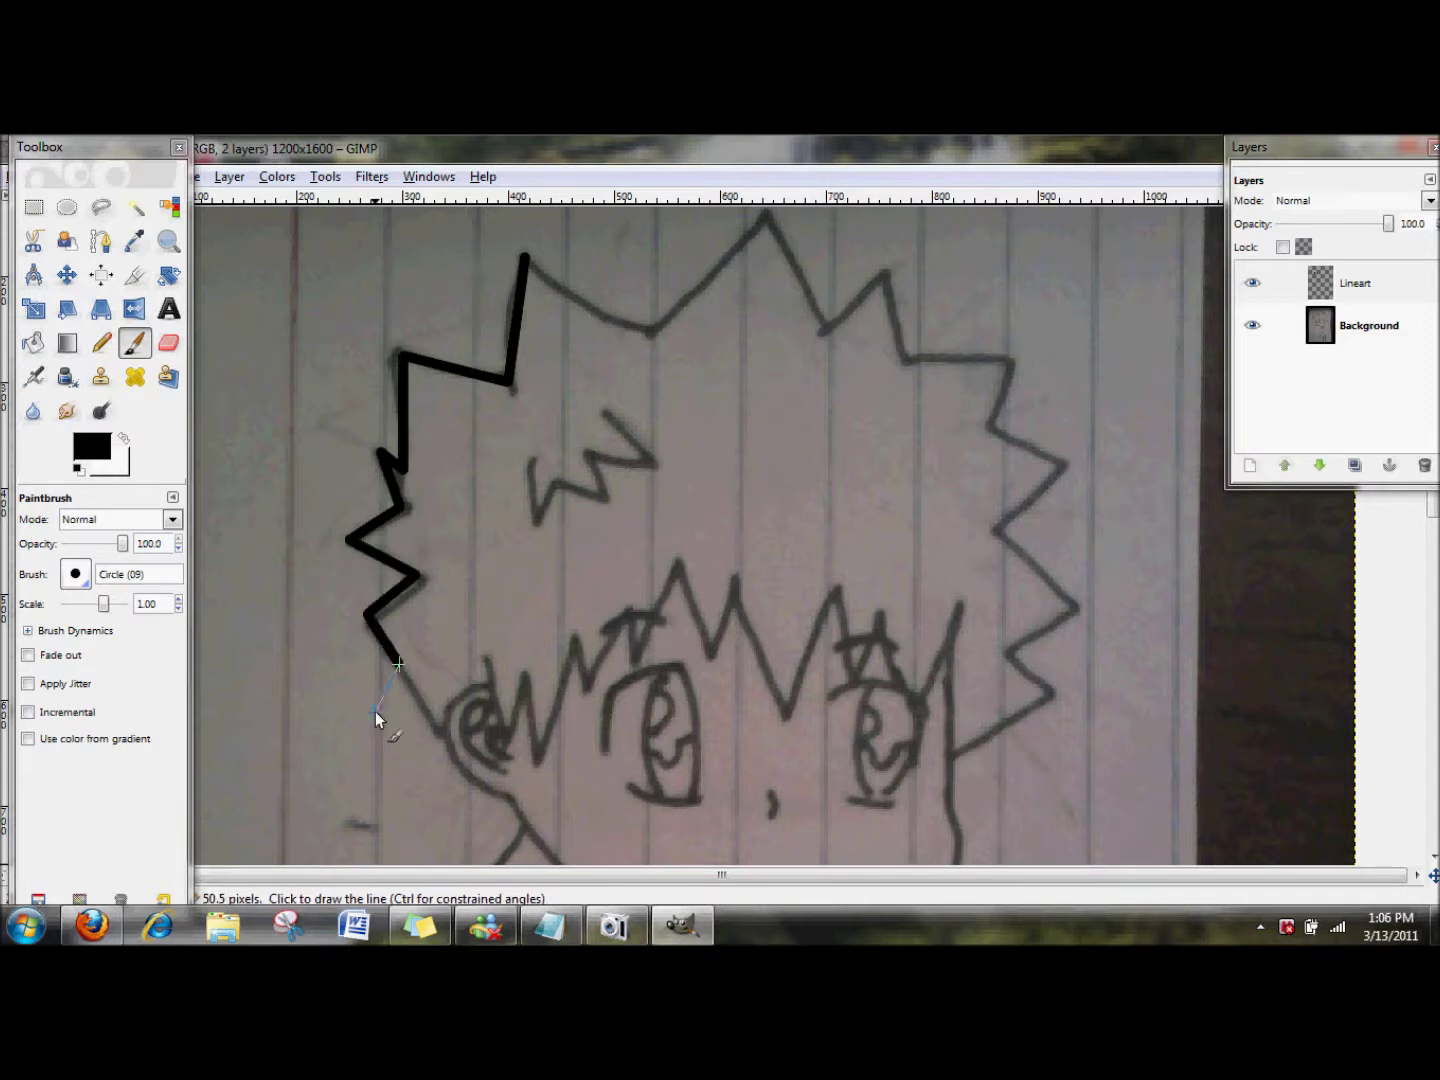
shift+click(437, 776)
key(ctrl+z)
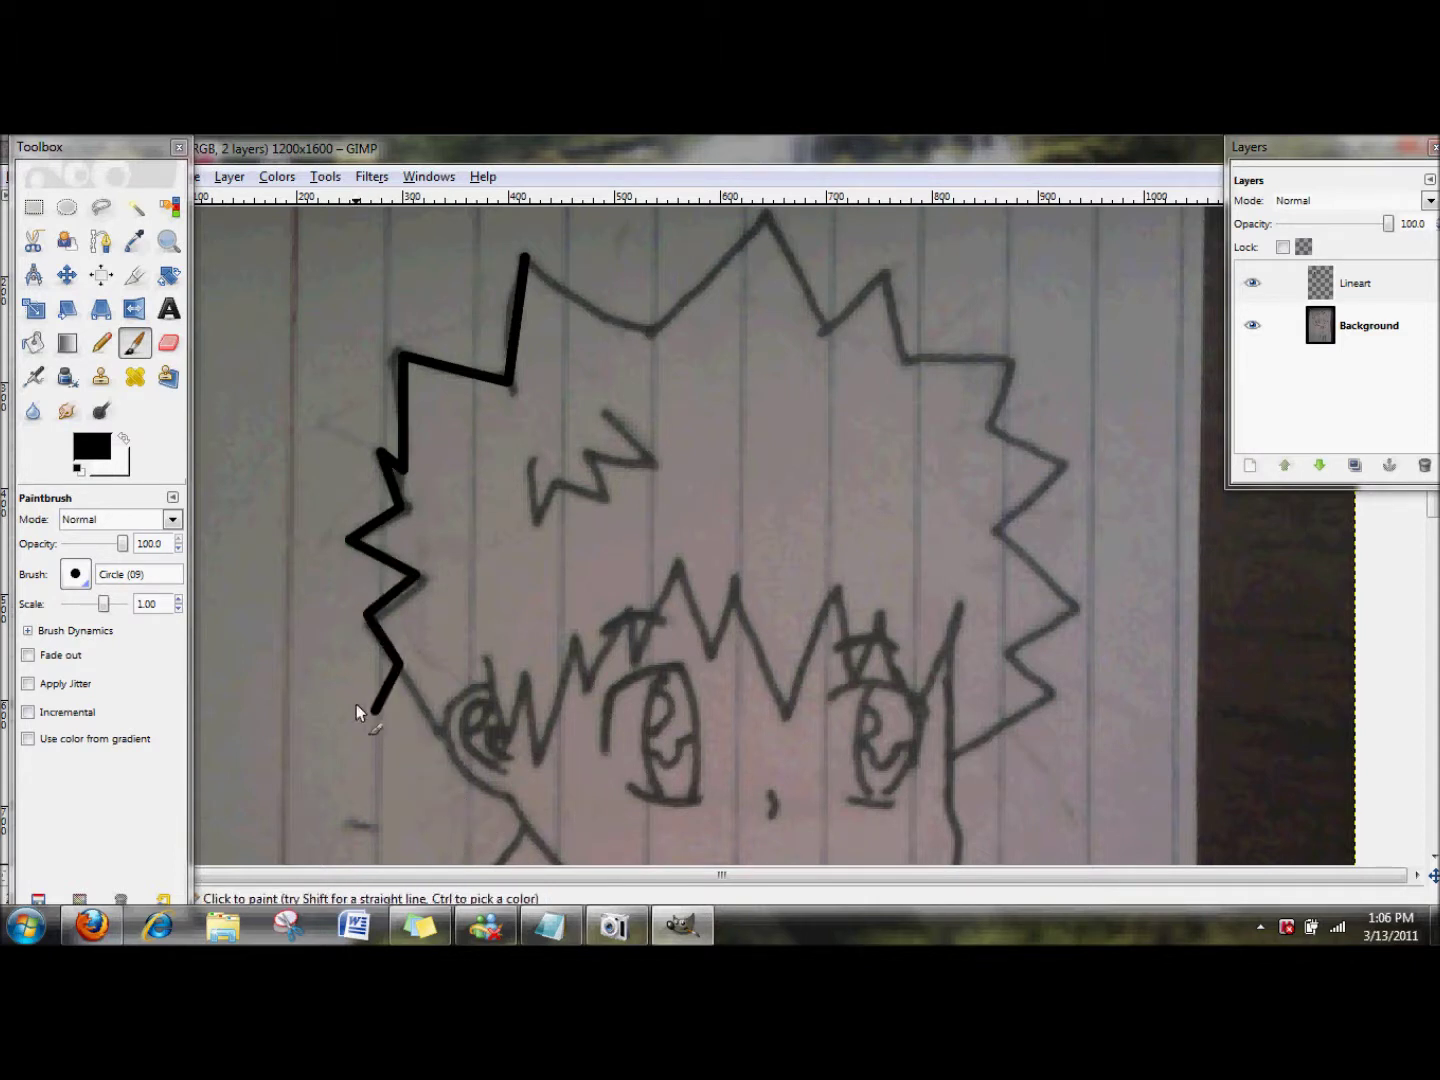
shift+click(445, 743)
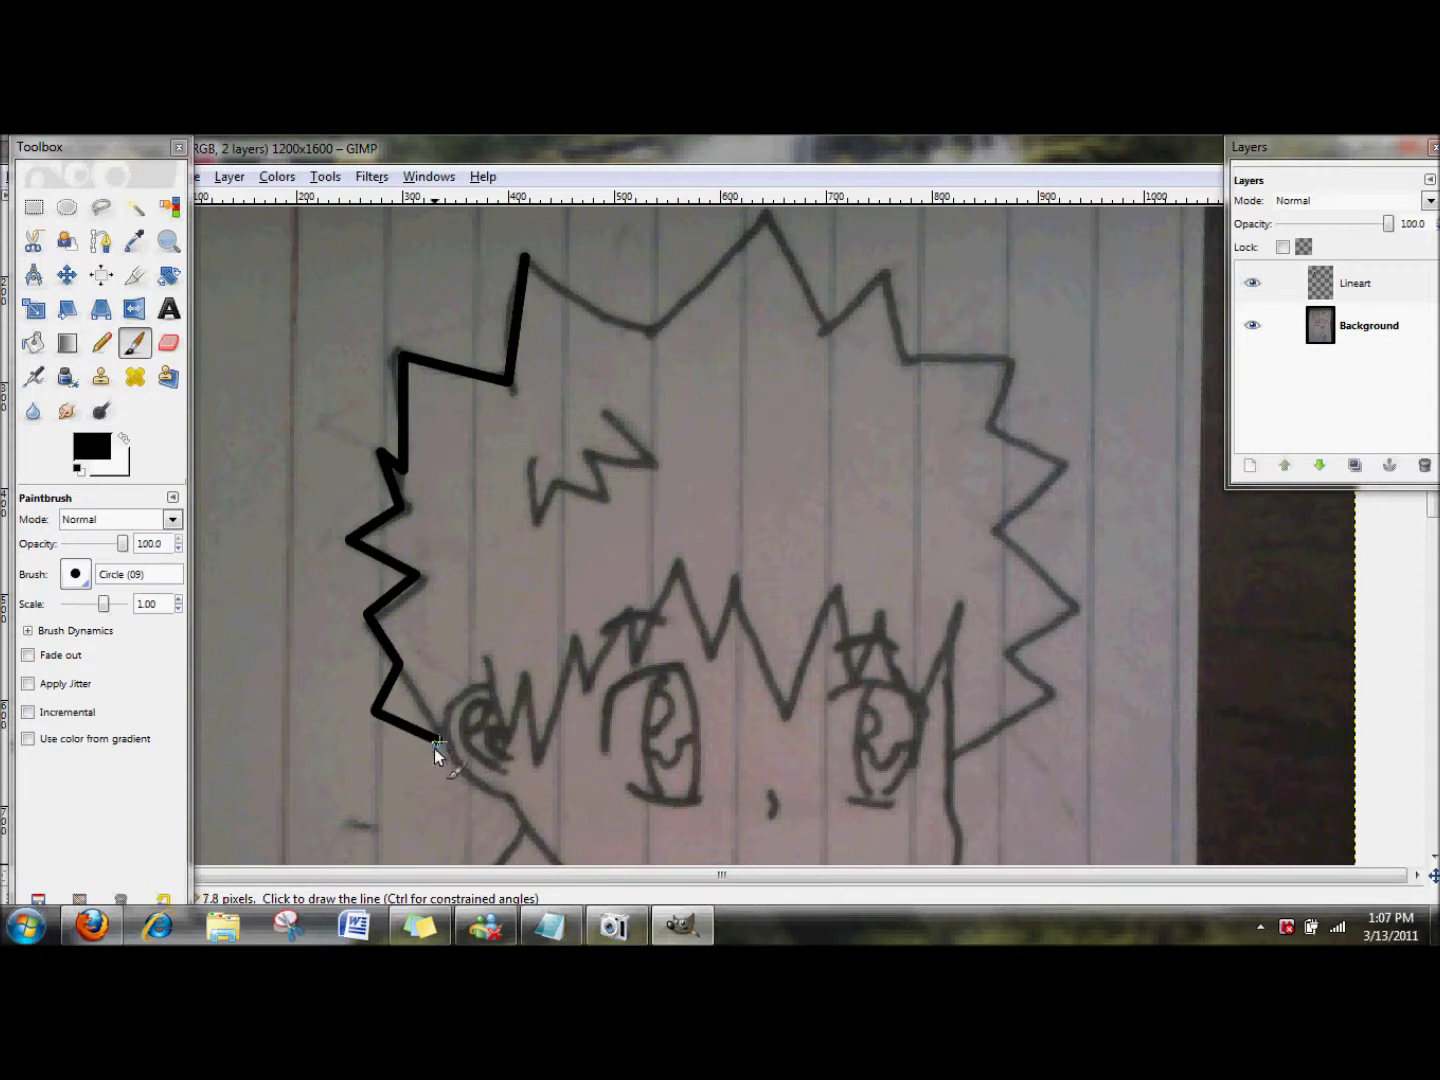
Step: Zigzag the fringe in straight lines across the forehead over both eyes
click(484, 657)
shift+click(505, 741)
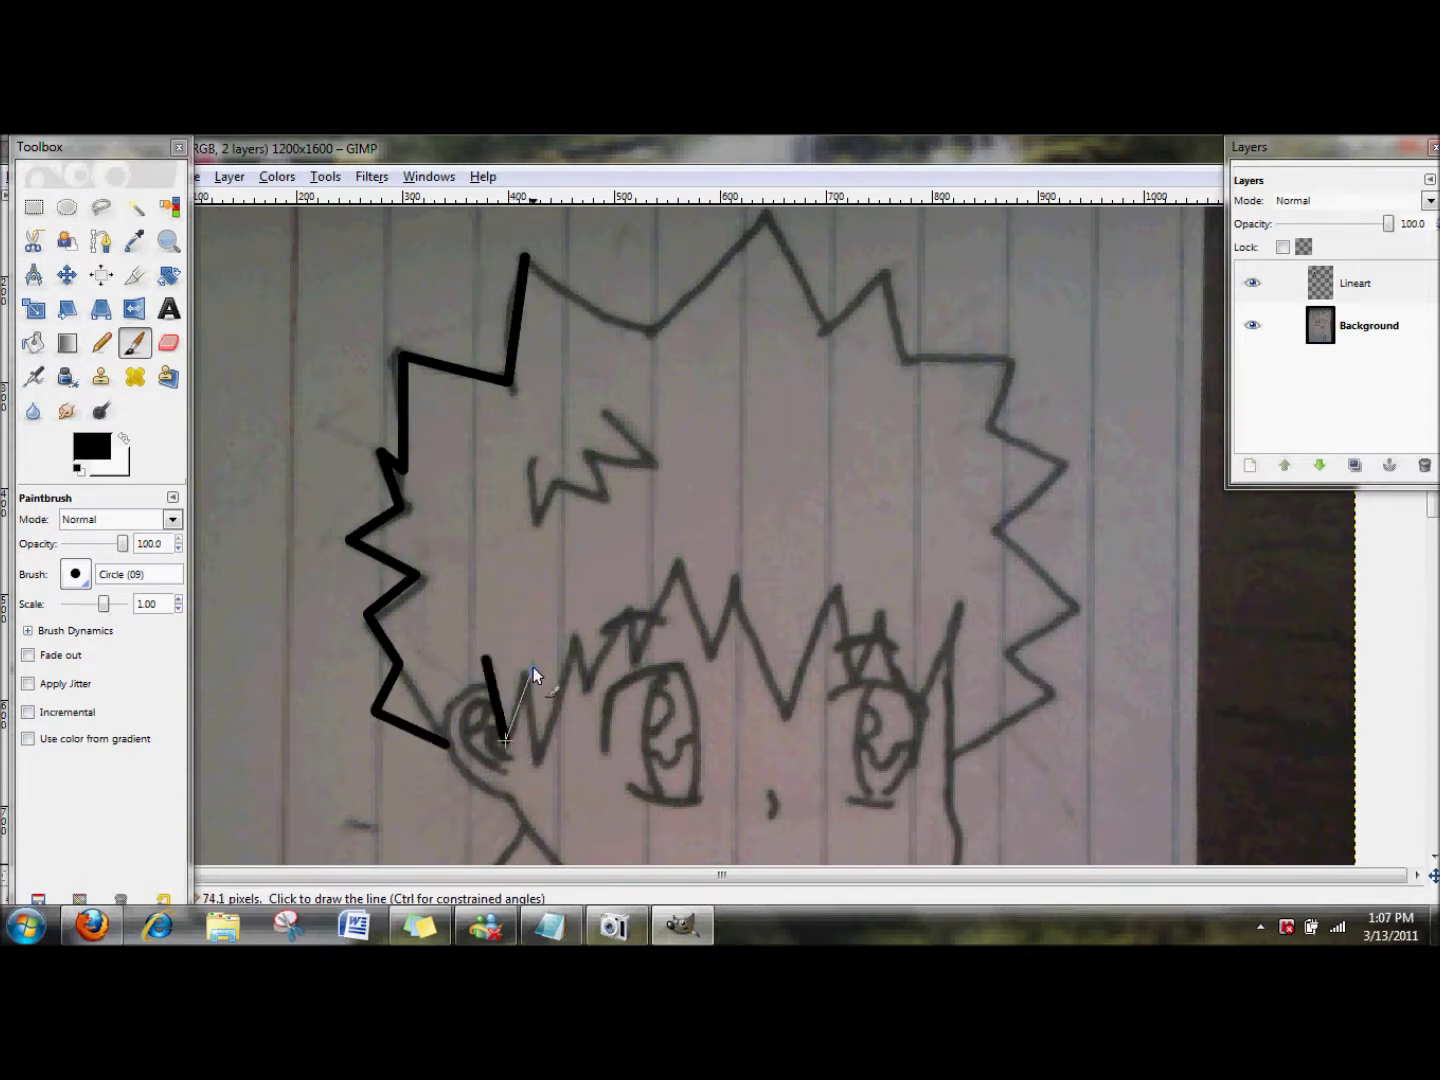
shift+click(573, 638)
shift+click(589, 689)
shift+click(628, 600)
shift+click(679, 563)
shift+click(716, 660)
shift+click(735, 582)
shift+click(785, 716)
shift+click(838, 590)
shift+click(851, 690)
shift+click(880, 612)
shift+click(913, 703)
shift+click(964, 604)
Step: Trace the top spikes and the right side of the hair down to the cheek
click(525, 258)
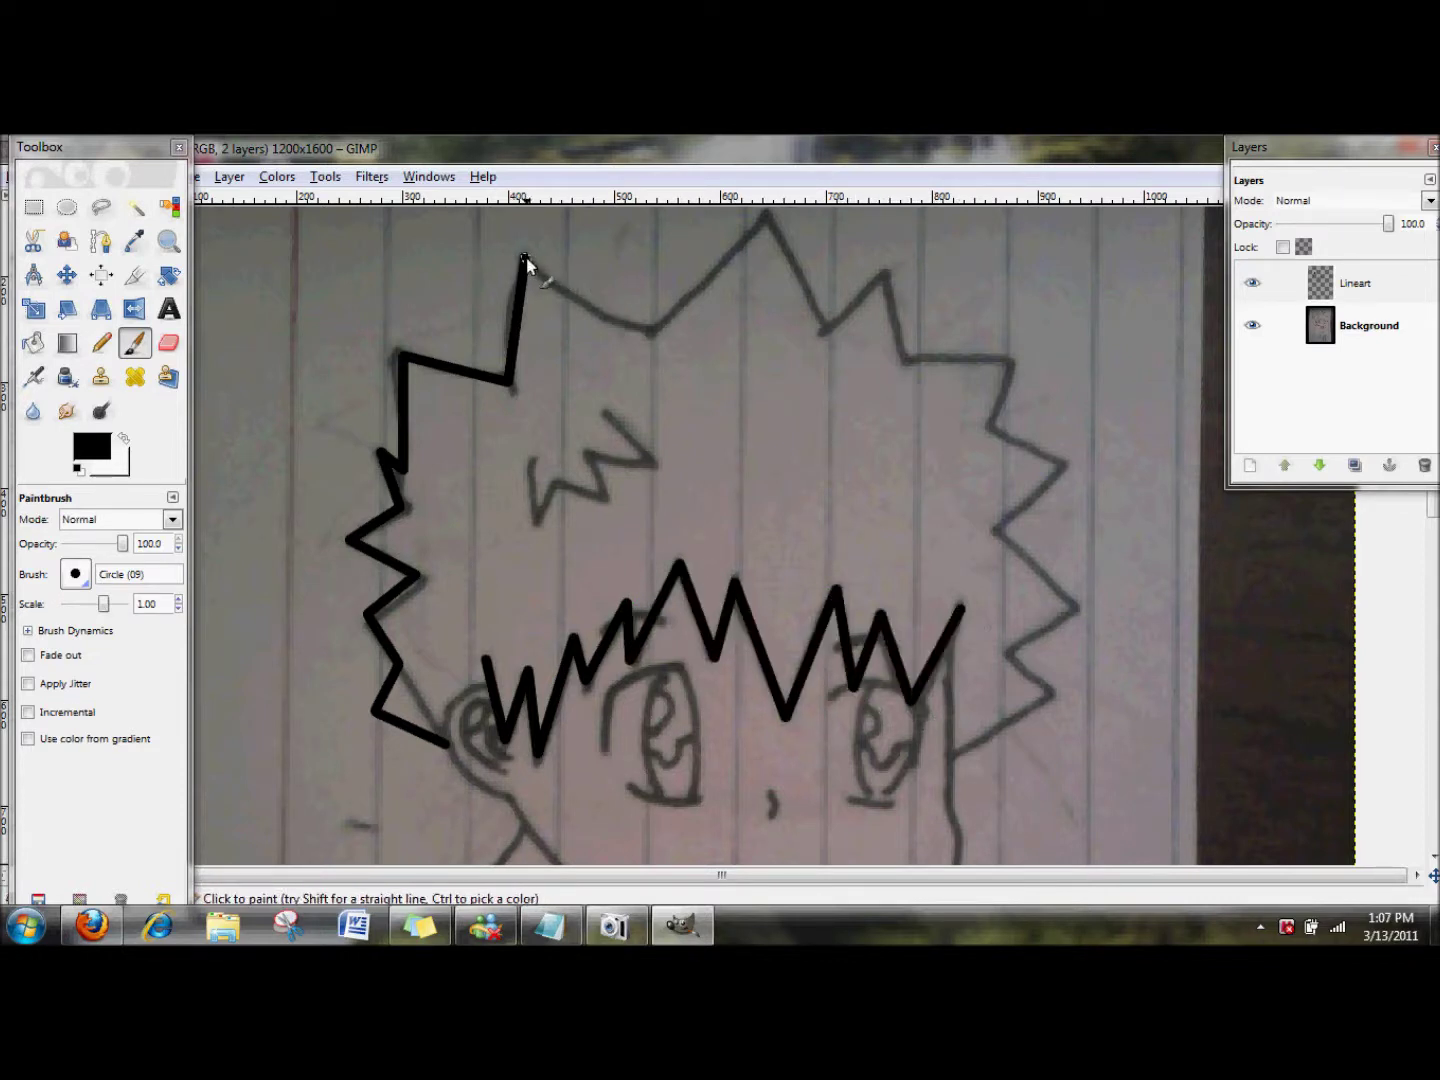
shift+click(653, 333)
shift+click(767, 211)
shift+click(825, 328)
shift+click(885, 275)
shift+click(911, 365)
shift+click(1015, 362)
shift+click(1000, 430)
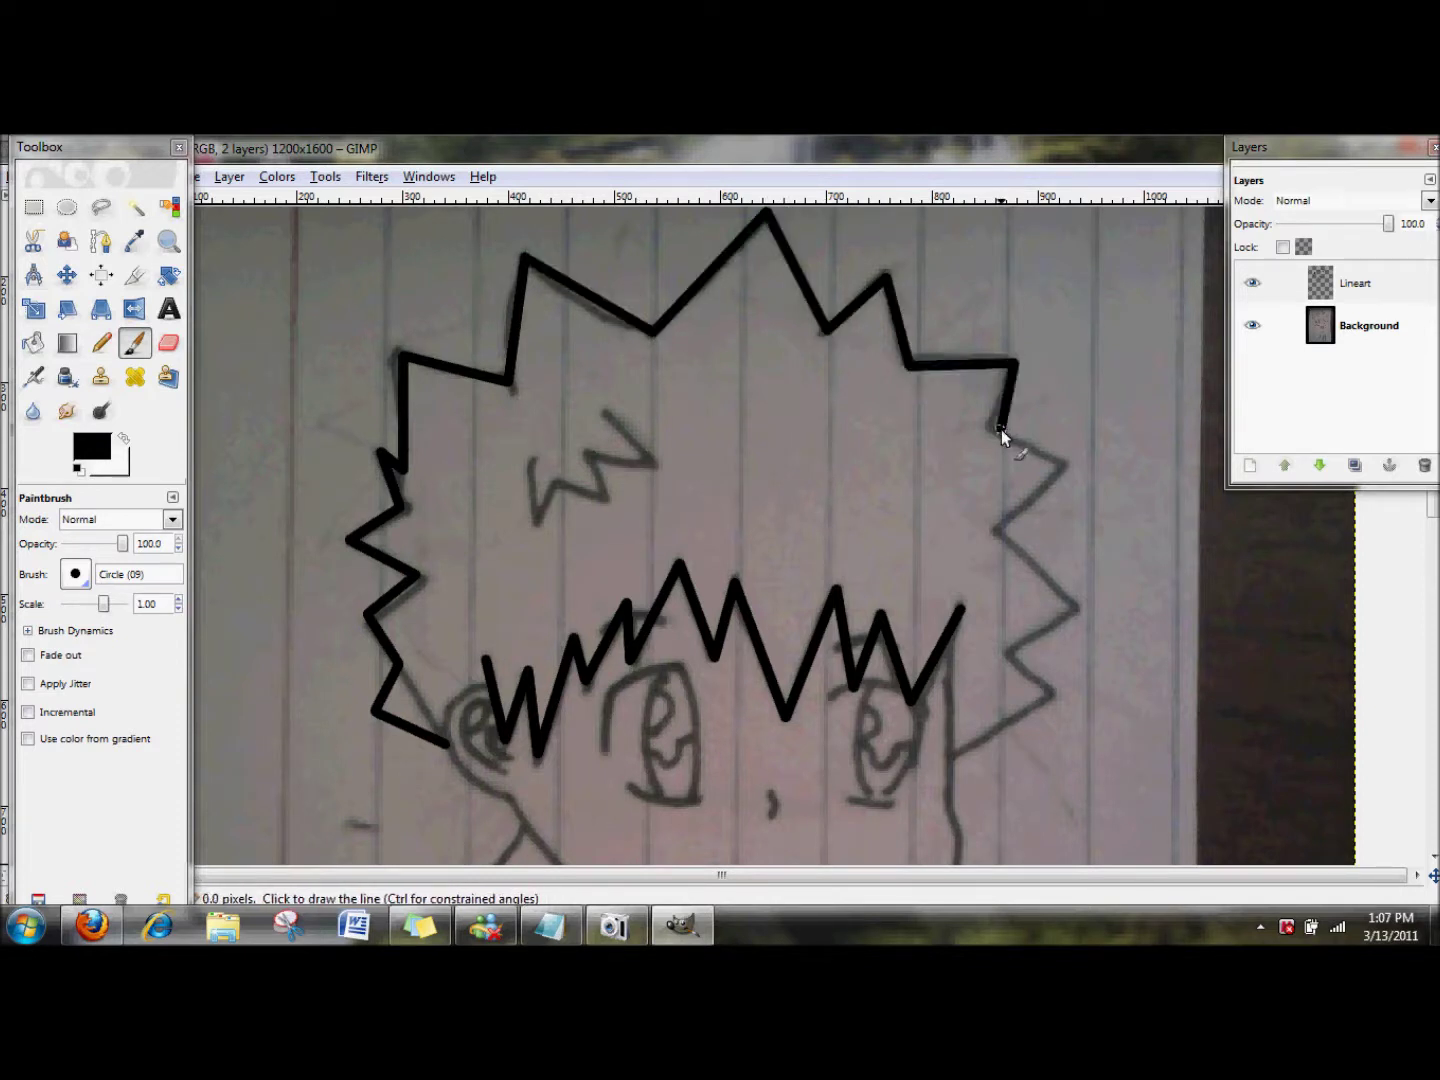
shift+click(1065, 462)
shift+click(996, 523)
shift+click(1077, 616)
shift+click(1015, 653)
shift+click(1058, 694)
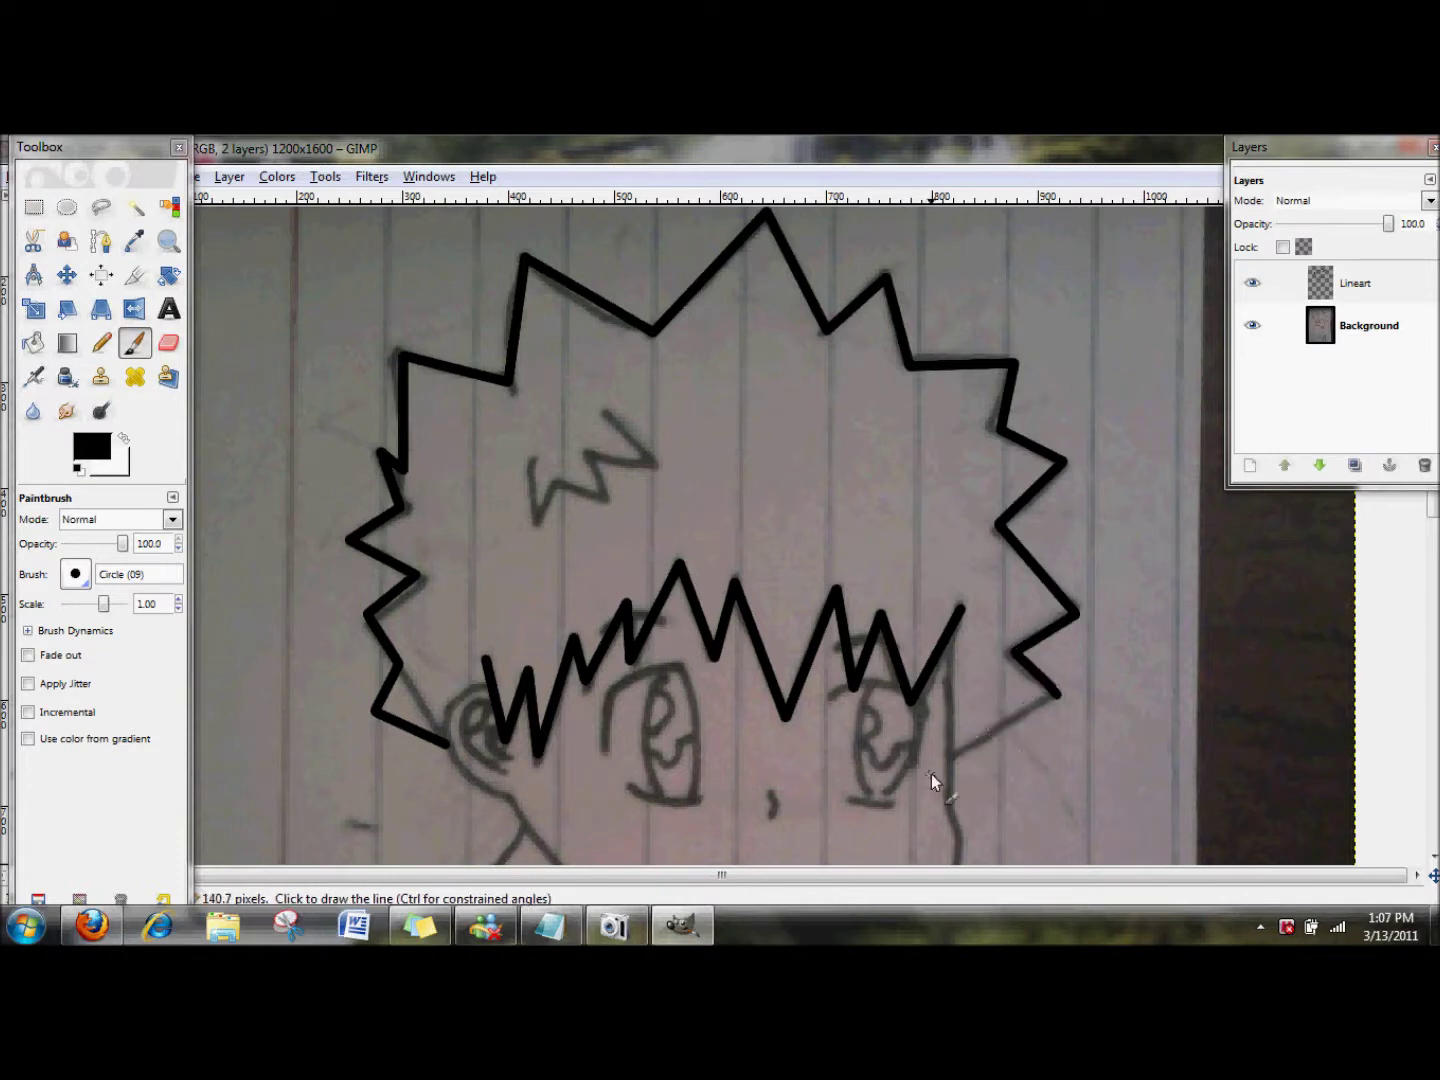
shift+click(955, 754)
Step: Draw the small W-shaped hair tuft, hide the Background sketch layer, and begin note step 7
scroll(956, 752, down, 3)
click(530, 368)
shift+click(534, 430)
shift+click(553, 392)
shift+click(605, 409)
shift+click(599, 370)
shift+click(653, 375)
shift+click(622, 334)
click(1251, 325)
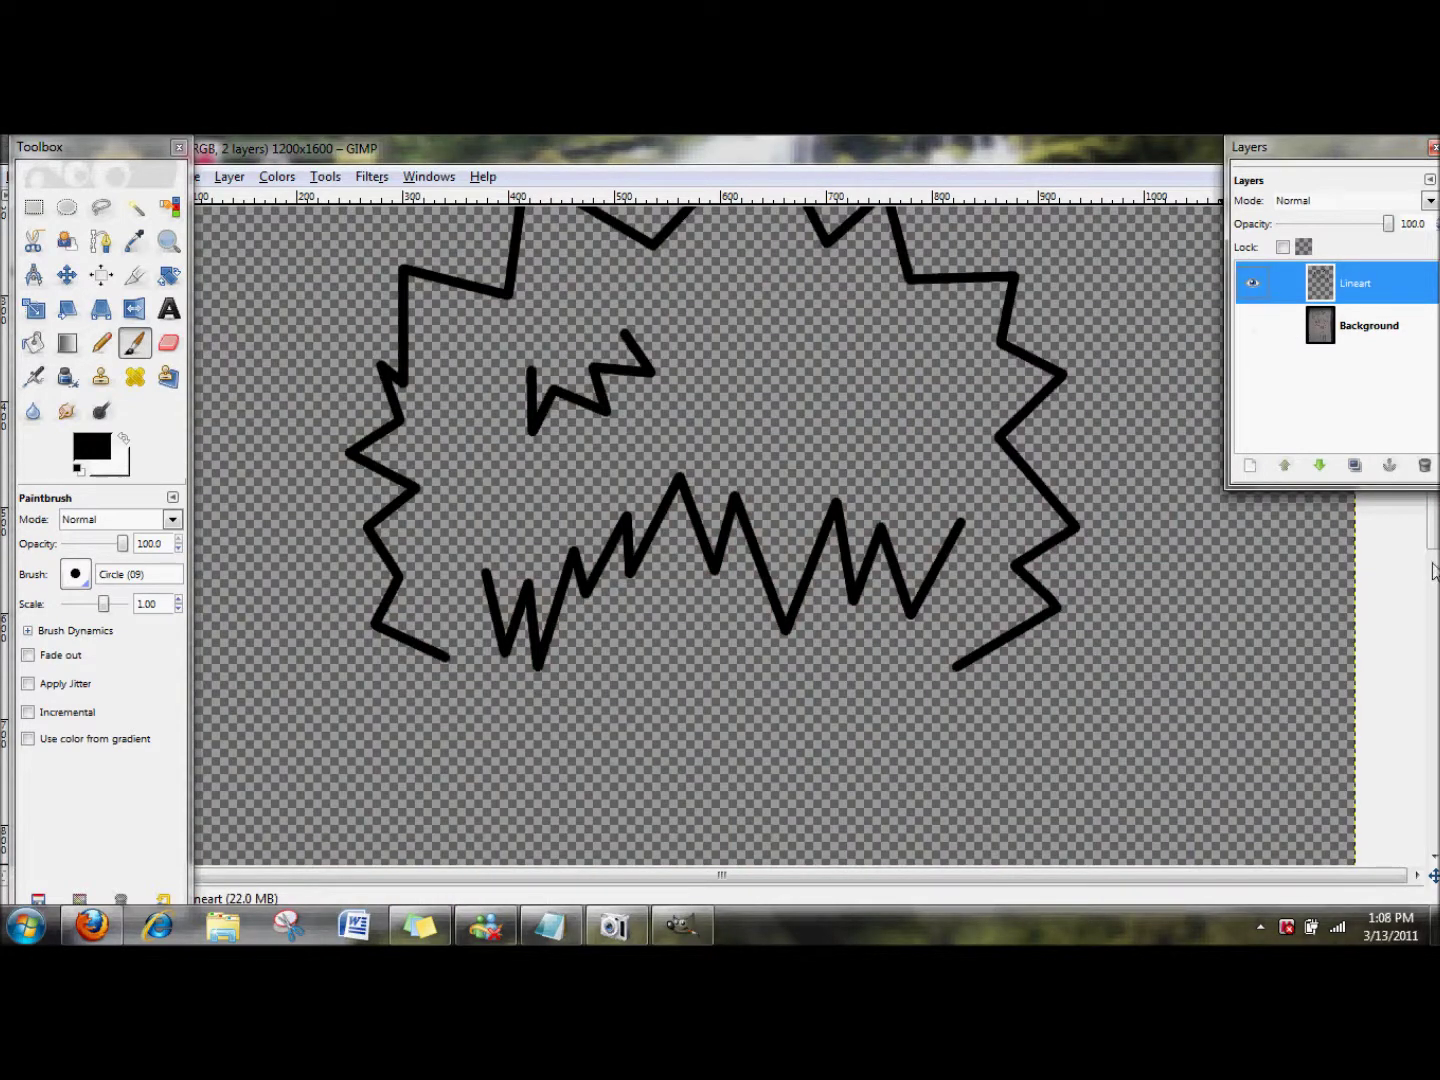
scroll(700, 600, up, 4)
click(550, 925)
text(7.A)
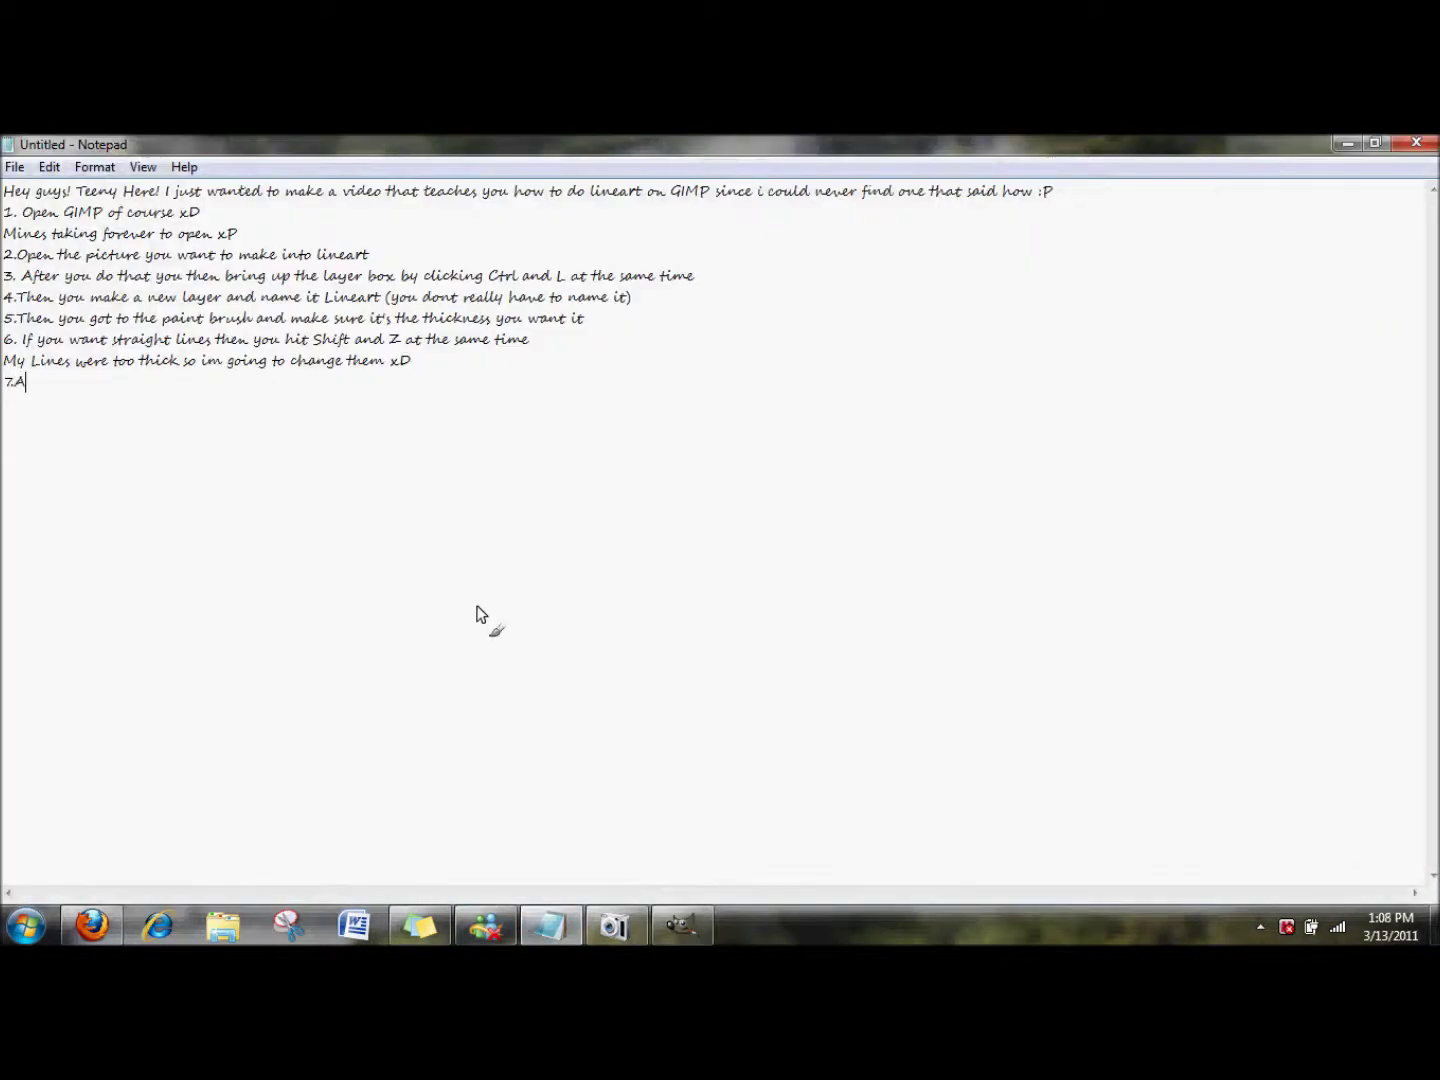
text(nd that's really all there is too it)
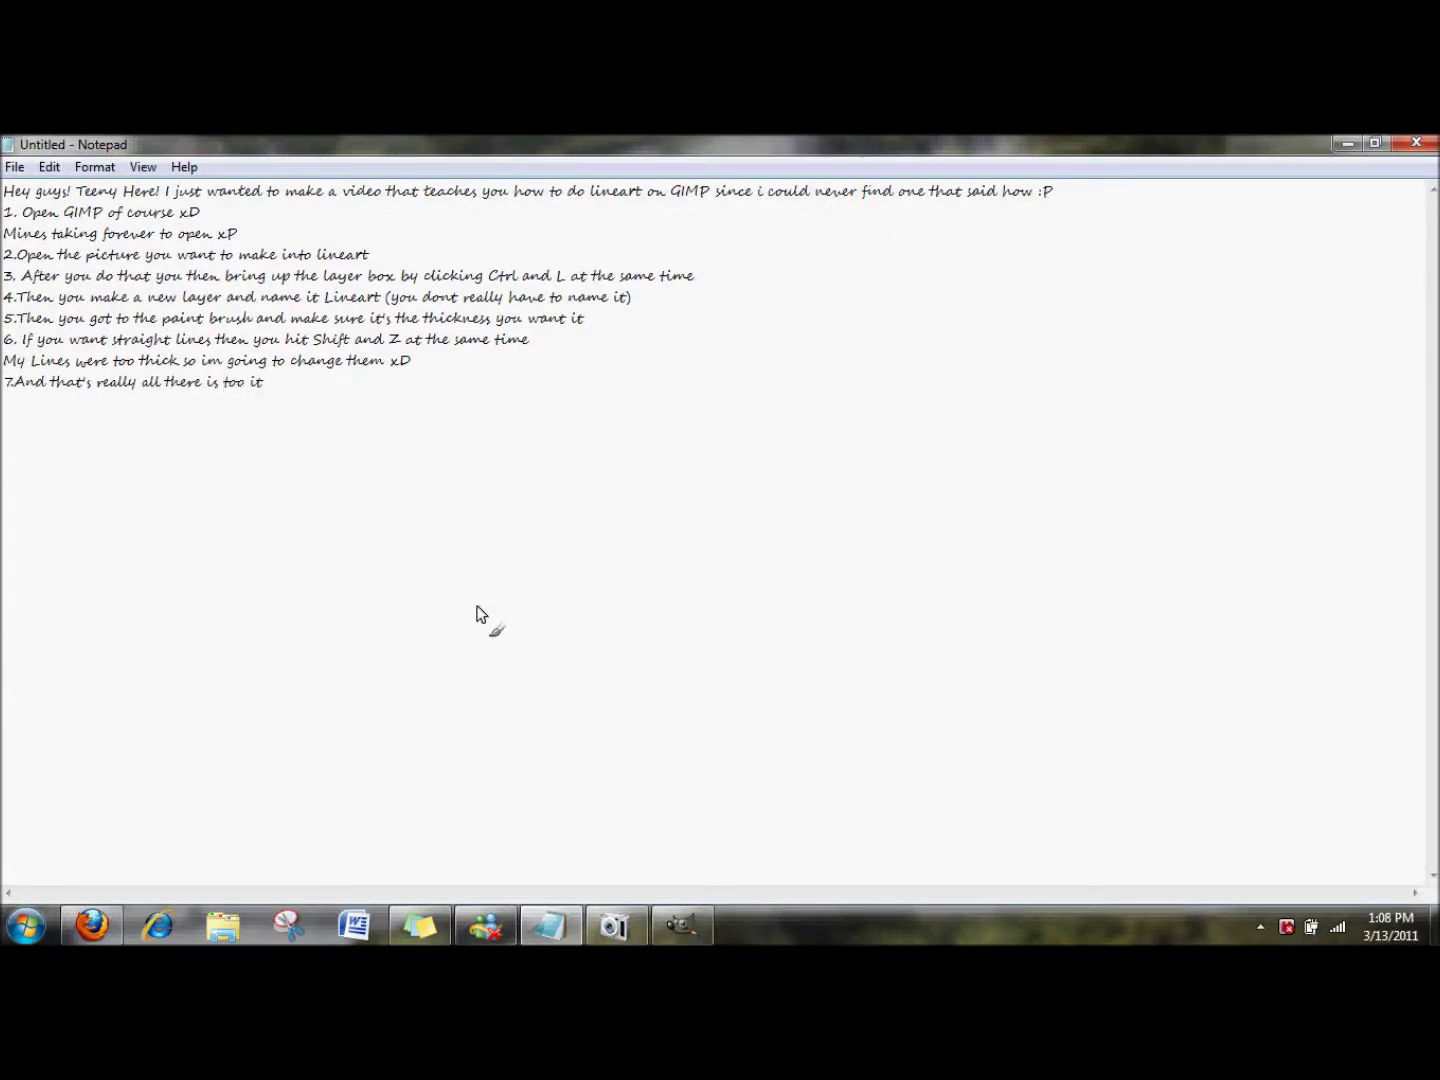
Step: Delete the '7.' prefix in Notepad and add 'If you have any questions just leave a comment' plus thanks for watching
click(16, 382)
key(BackSpace)
key(BackSpace)
text(If you have any questions just leave)
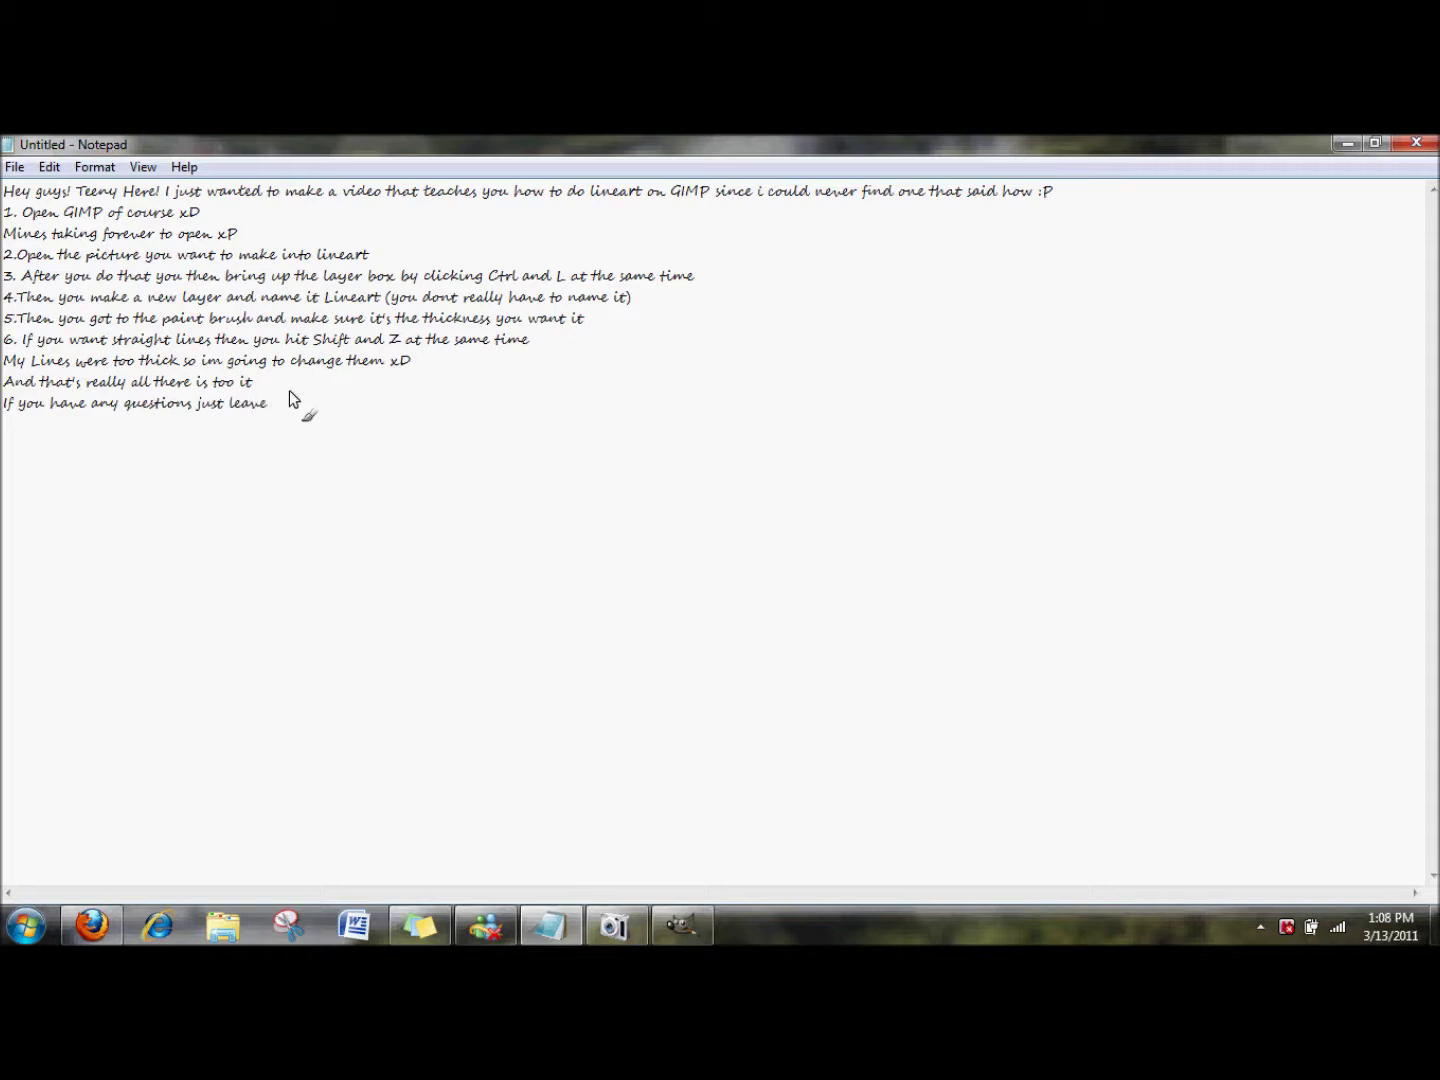
text( a comment and i will answer it as best)
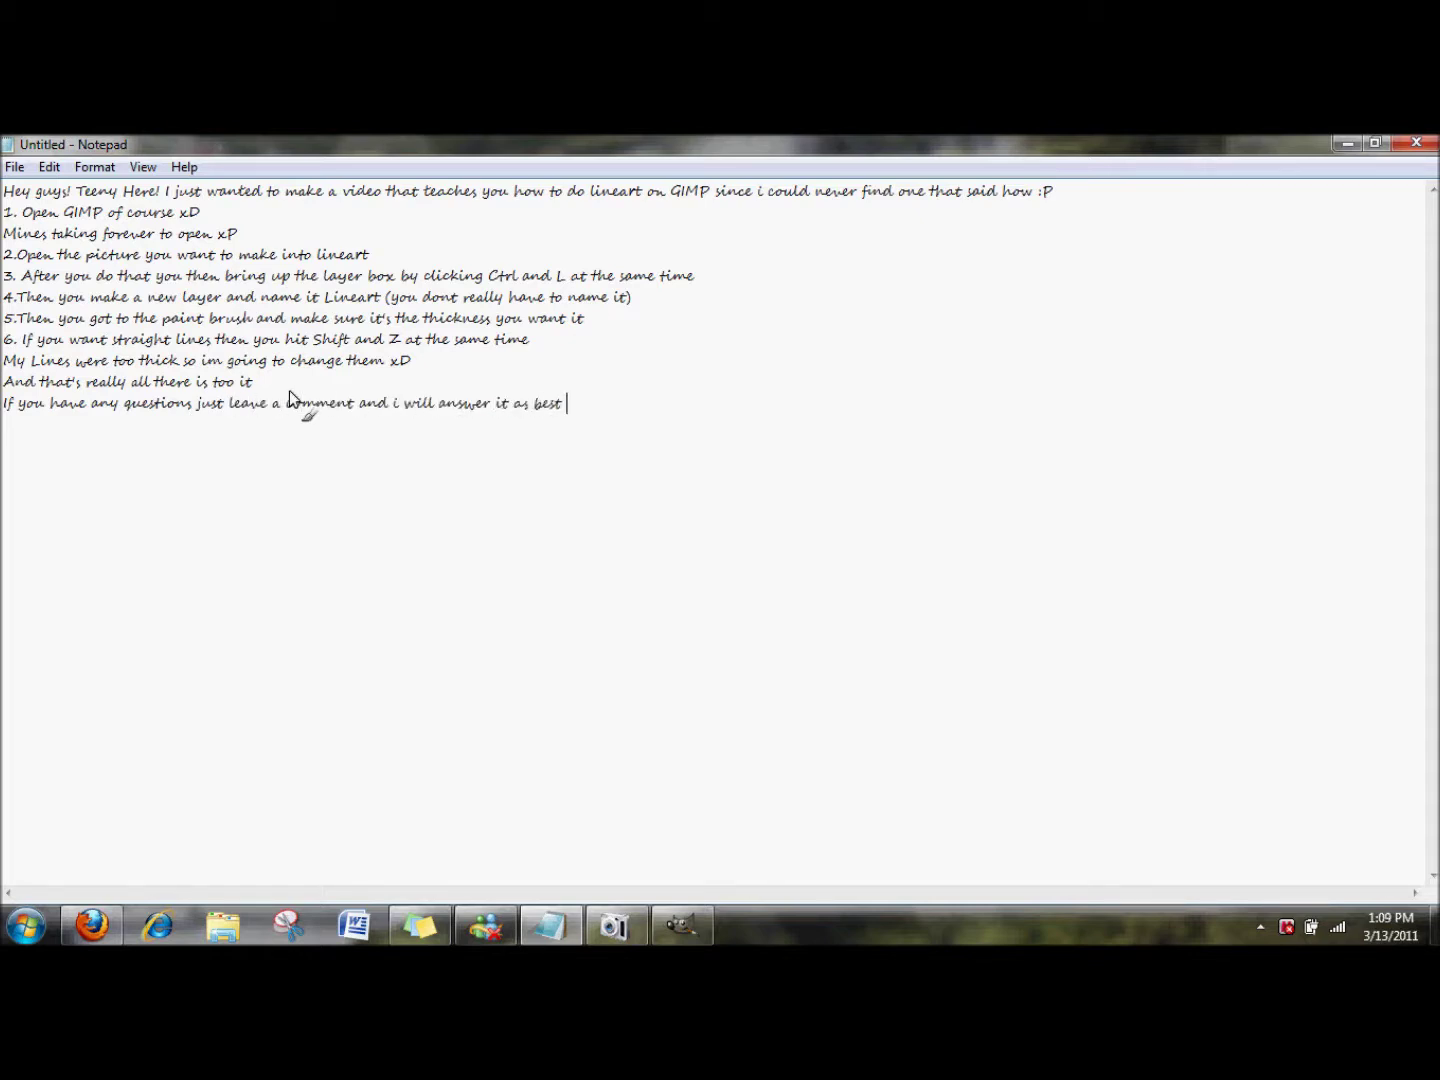
text(can)
text(hanks for watching! lmight do a follow up video for actually coloring it.)
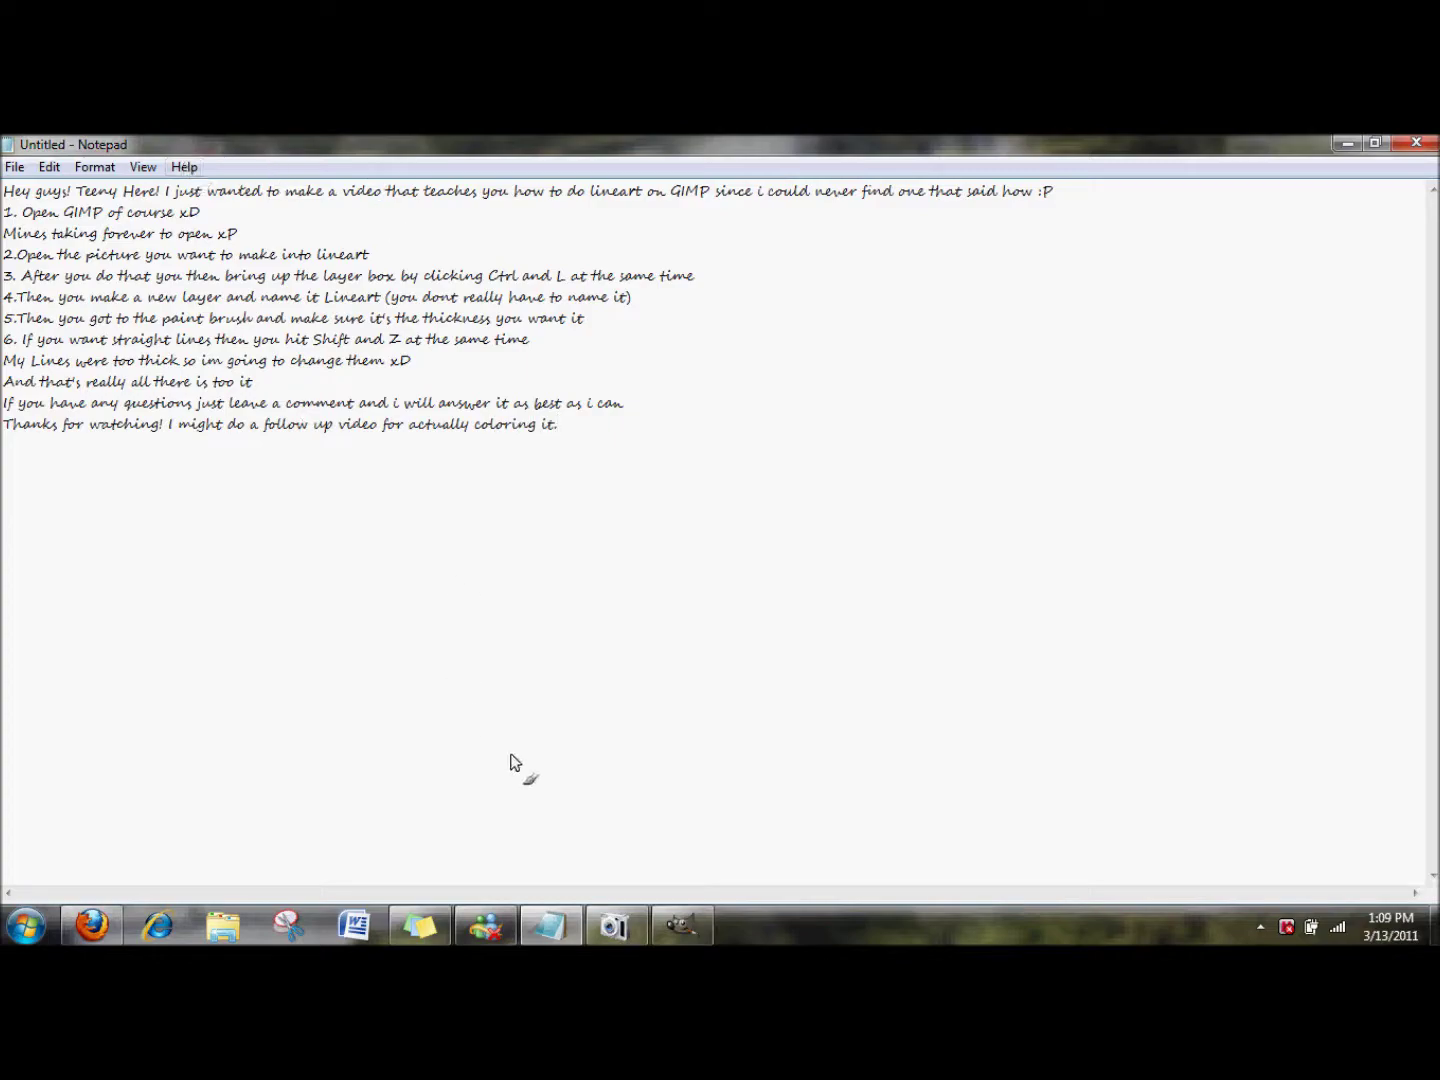